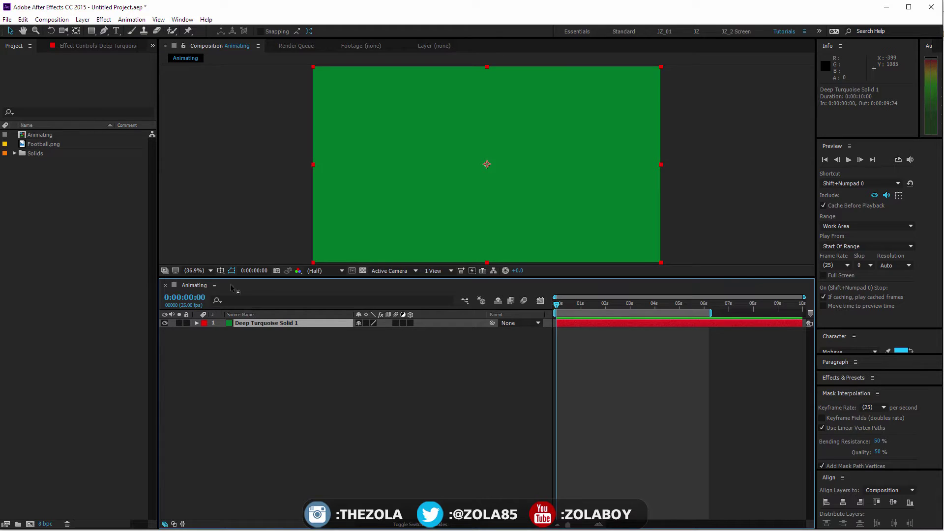
- Preview the Football.png footage and add it to the Animating composition above the green solid
{"action": "left_click", "coordinate": [39, 144]}
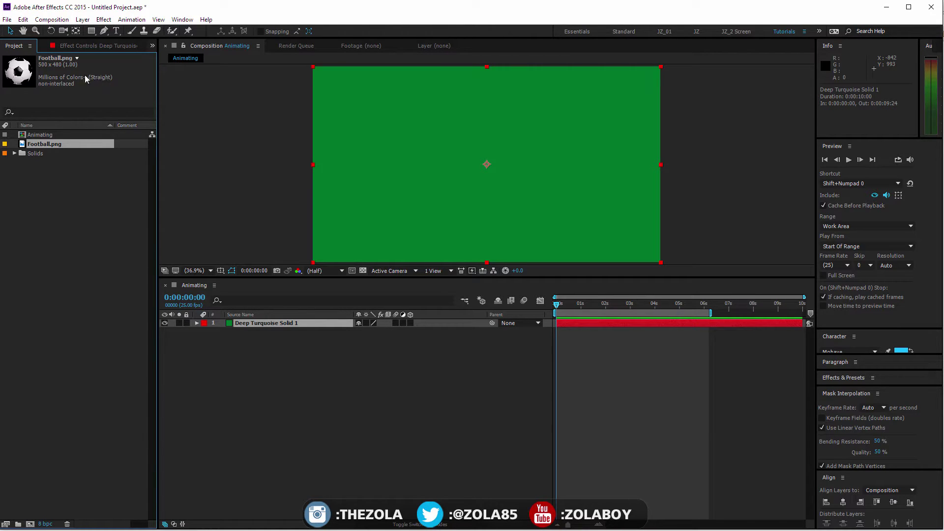
{"action": "double_click", "coordinate": [21, 145]}
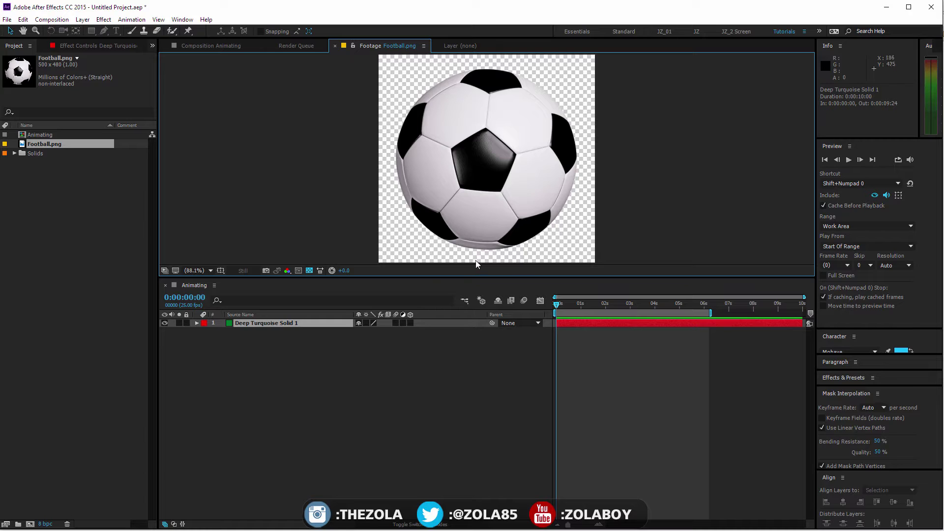
{"action": "left_click", "coordinate": [48, 150]}
{"action": "left_click", "coordinate": [44, 143]}
{"action": "left_click_drag", "start_coordinate": [59, 144], "coordinate": [281, 320]}
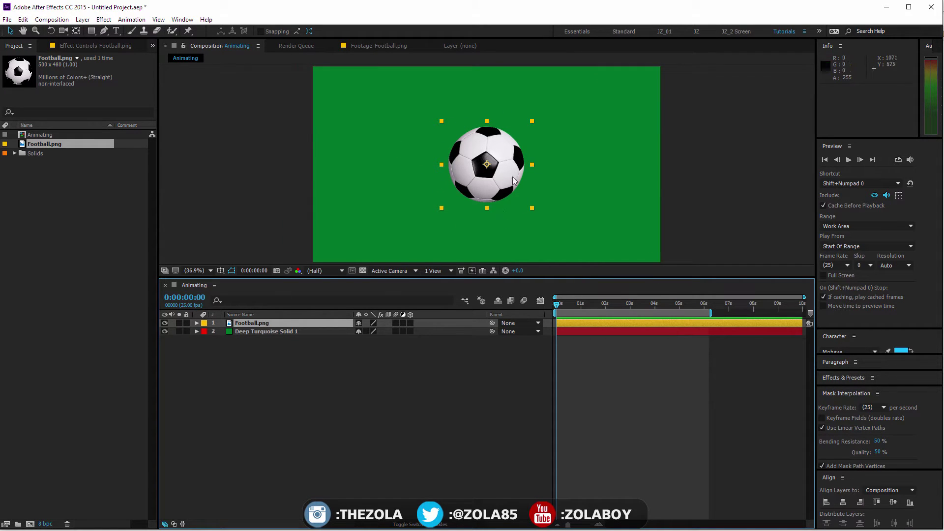
- Expand the football layer's transform properties and enable Position keyframing at 0:00:00:00
{"action": "left_click", "coordinate": [276, 326]}
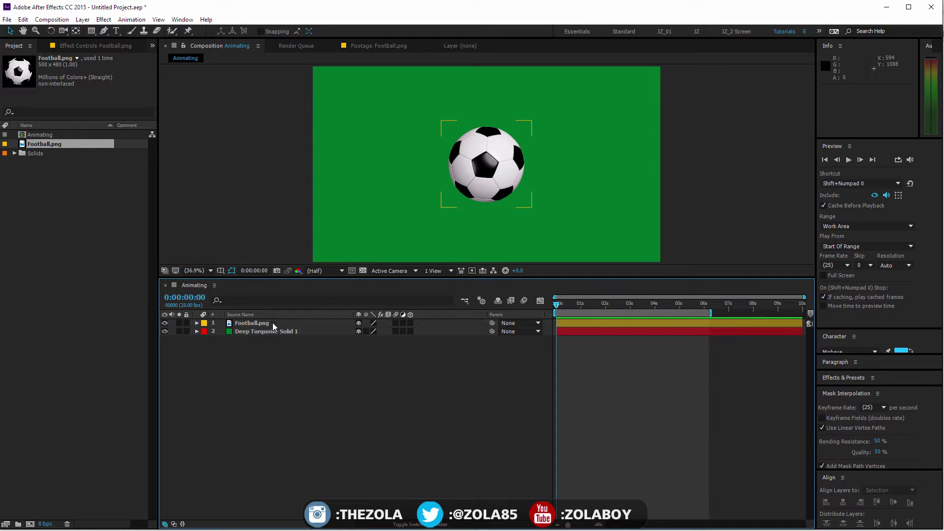
{"action": "left_click", "coordinate": [270, 331]}
{"action": "left_click", "coordinate": [270, 323]}
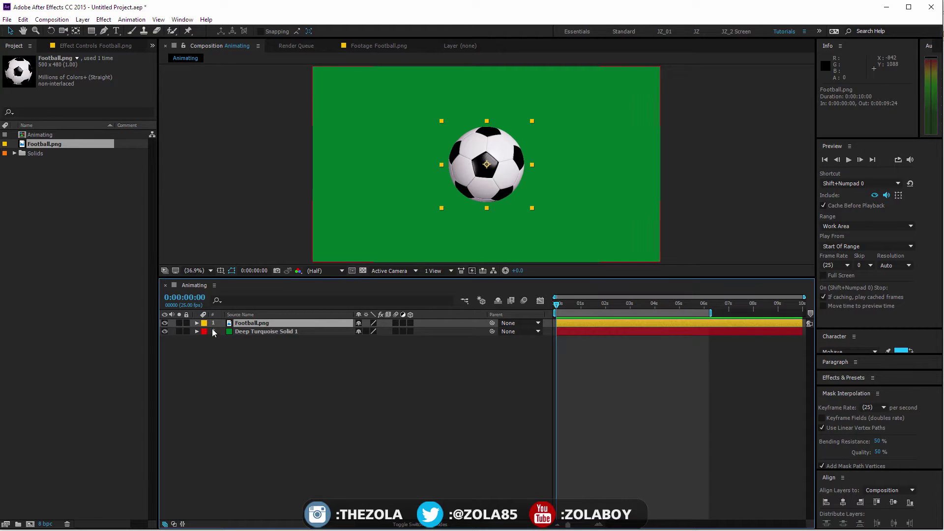
{"action": "left_click", "coordinate": [197, 323]}
{"action": "left_click", "coordinate": [236, 379]}
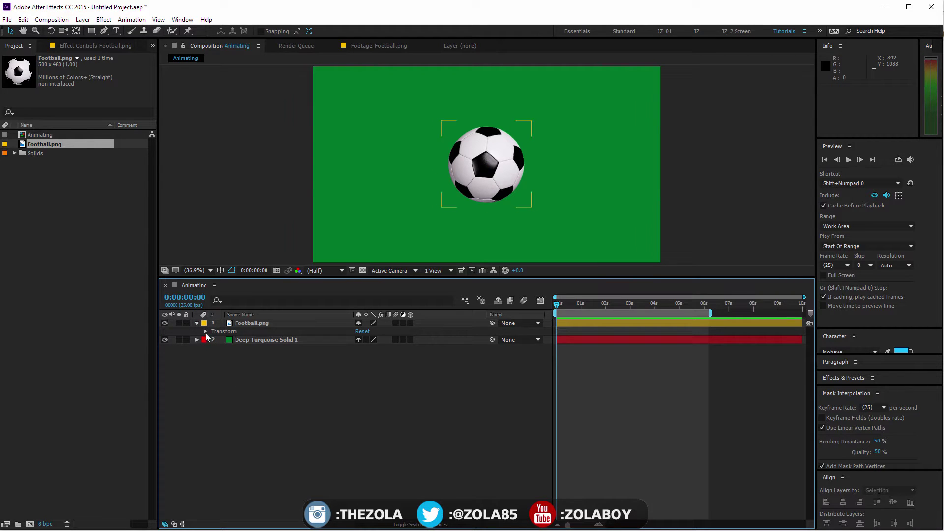
{"action": "left_click", "coordinate": [205, 332]}
{"action": "left_click", "coordinate": [221, 349]}
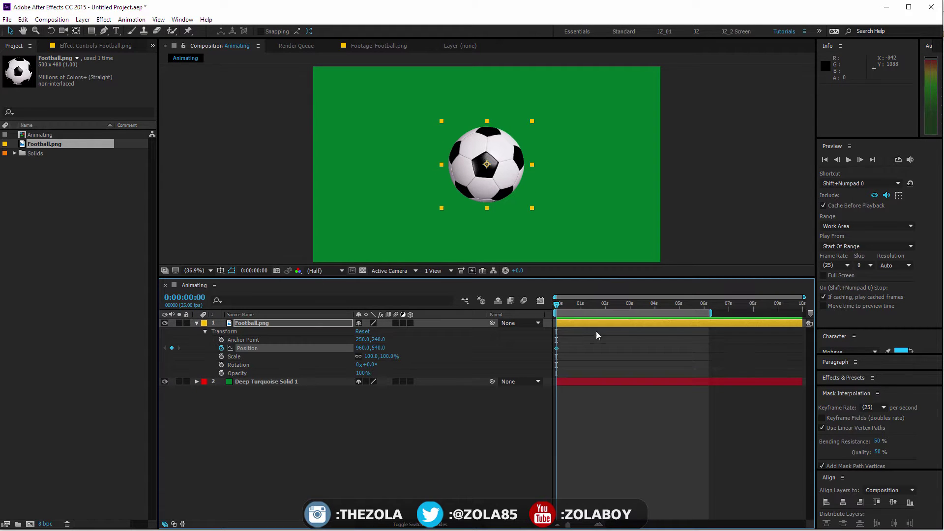
- Add football position keyframes at 0:00:00:24 (about 1606, 301), 0:00:02:02 (about 1416, 839) and 0:00:02:20 (about 371, 630)
{"action": "left_click_drag", "start_coordinate": [567, 302], "coordinate": [581, 304]}
{"action": "left_click_drag", "start_coordinate": [503, 196], "coordinate": [624, 134]}
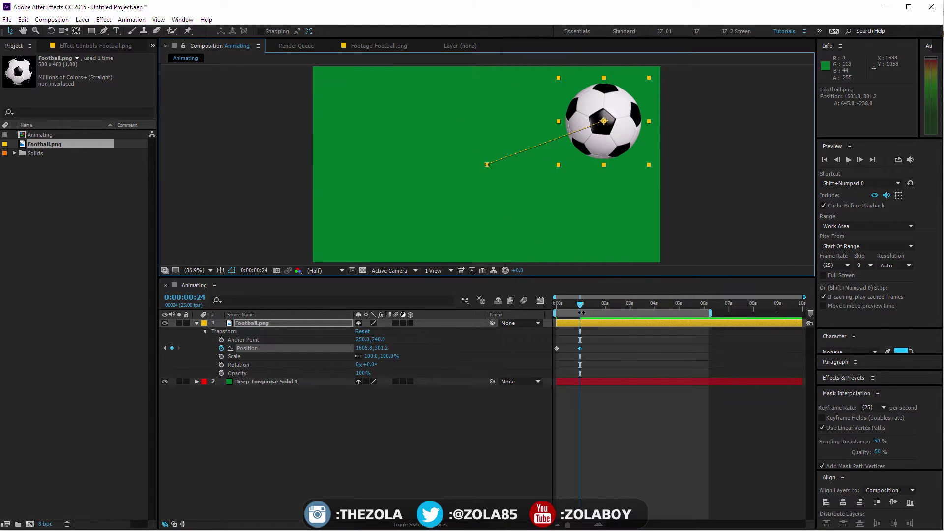
{"action": "left_click", "coordinate": [606, 304]}
{"action": "left_click_drag", "start_coordinate": [608, 151], "coordinate": [575, 248]}
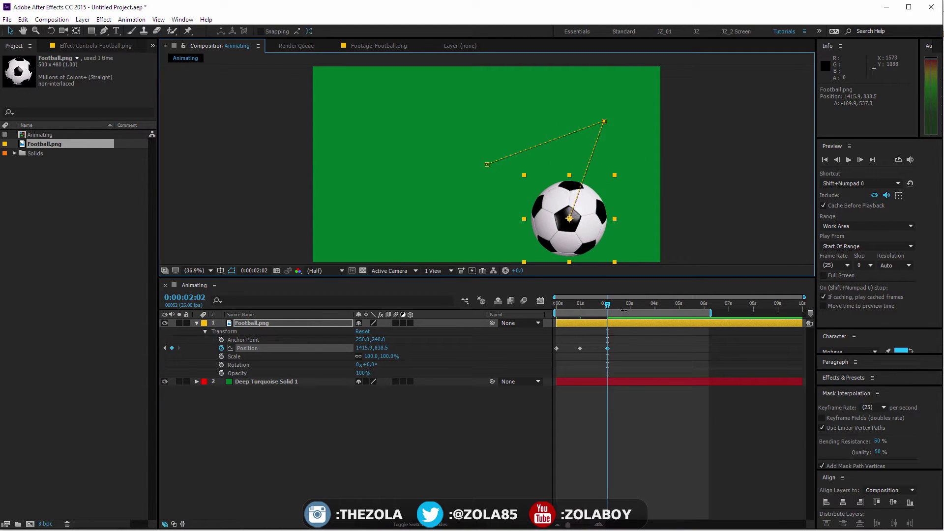
{"action": "left_click_drag", "start_coordinate": [609, 304], "coordinate": [625, 304]}
{"action": "left_click_drag", "start_coordinate": [554, 230], "coordinate": [365, 192]}
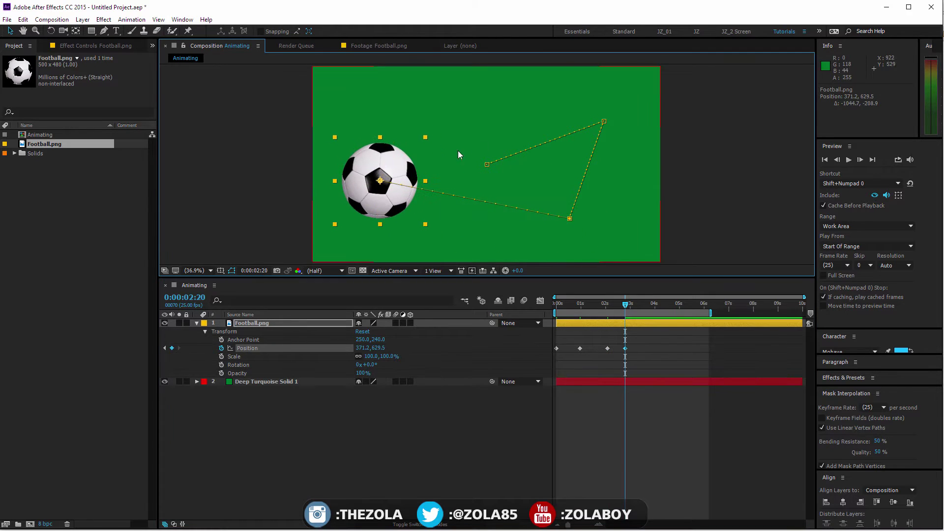
- Move the motion path's first point to about 626, 149 and its second point to about 1562, 350
{"action": "left_click_drag", "start_coordinate": [488, 164], "coordinate": [426, 94]}
{"action": "left_click_drag", "start_coordinate": [589, 303], "coordinate": [545, 314]}
{"action": "left_click_drag", "start_coordinate": [604, 121], "coordinate": [596, 130]}
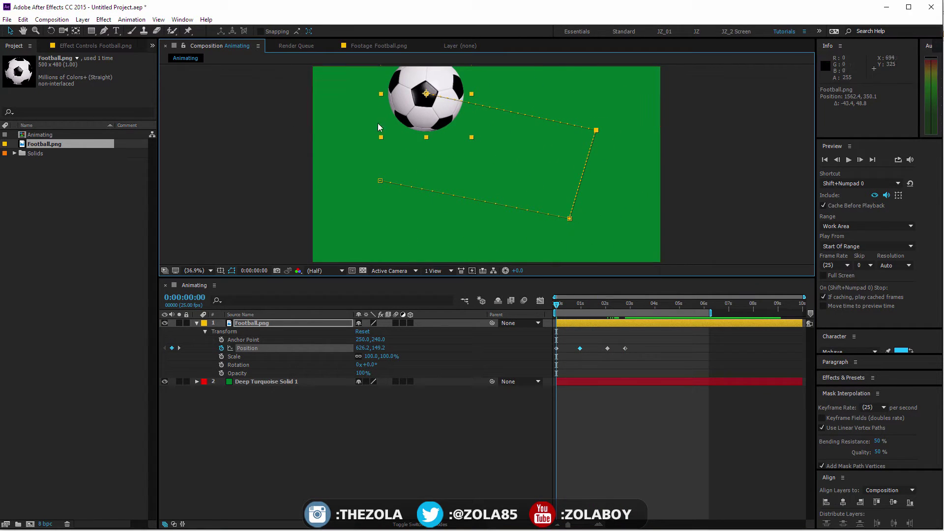
- Curve the motion path at its second and third points with the Convert Vertex Tool
{"action": "left_click", "coordinate": [103, 32]}
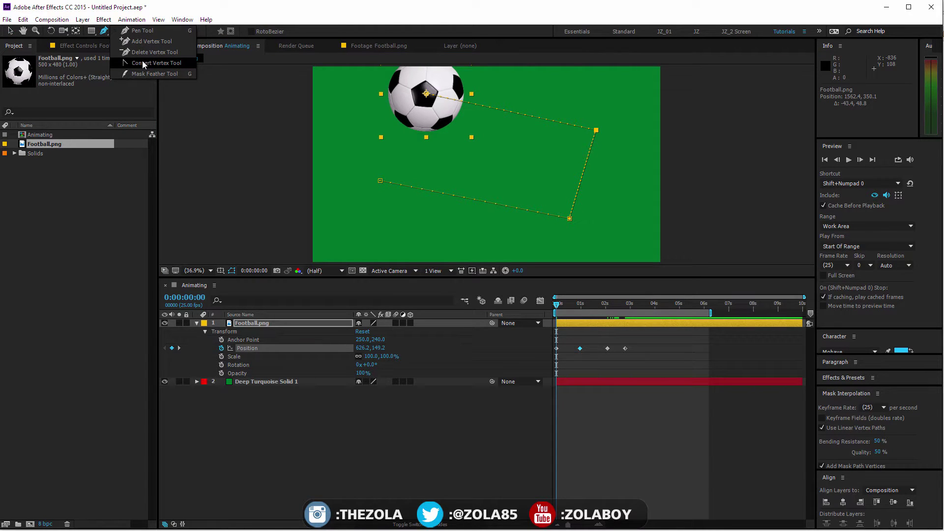
{"action": "left_click", "coordinate": [143, 62]}
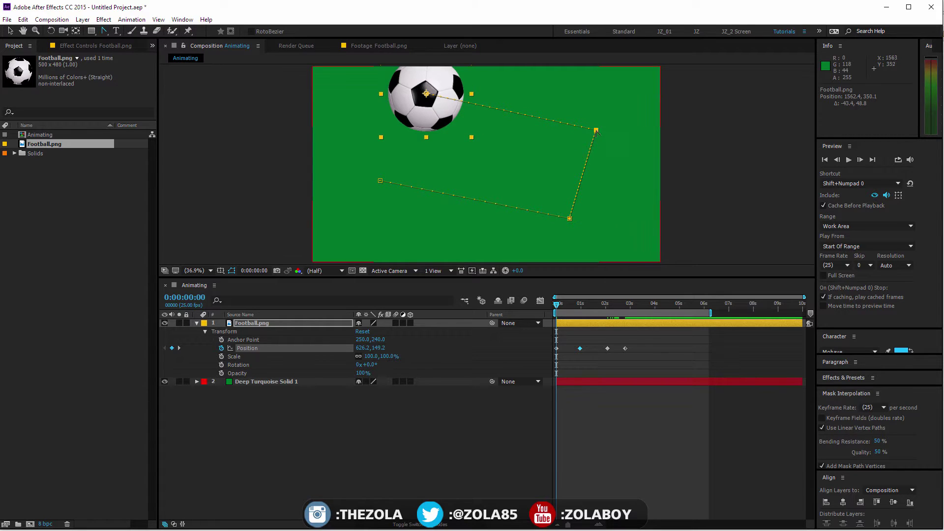
{"action": "left_click_drag", "start_coordinate": [596, 131], "coordinate": [651, 152]}
{"action": "left_click_drag", "start_coordinate": [569, 219], "coordinate": [505, 241]}
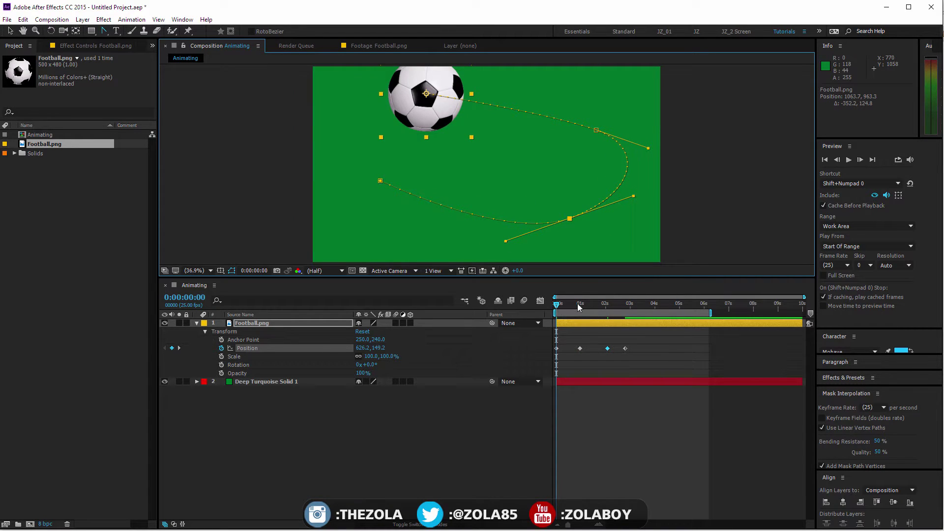
- Play back and scrub the football's motion along the curved path
{"action": "mouse_move", "coordinate": [559, 307]}
{"action": "left_mouse_down"}
{"action": "mouse_move", "coordinate": [624, 288]}
{"action": "mouse_move", "coordinate": [561, 293]}
{"action": "mouse_move", "coordinate": [627, 285]}
{"action": "mouse_move", "coordinate": [544, 306]}
{"action": "left_mouse_up"}
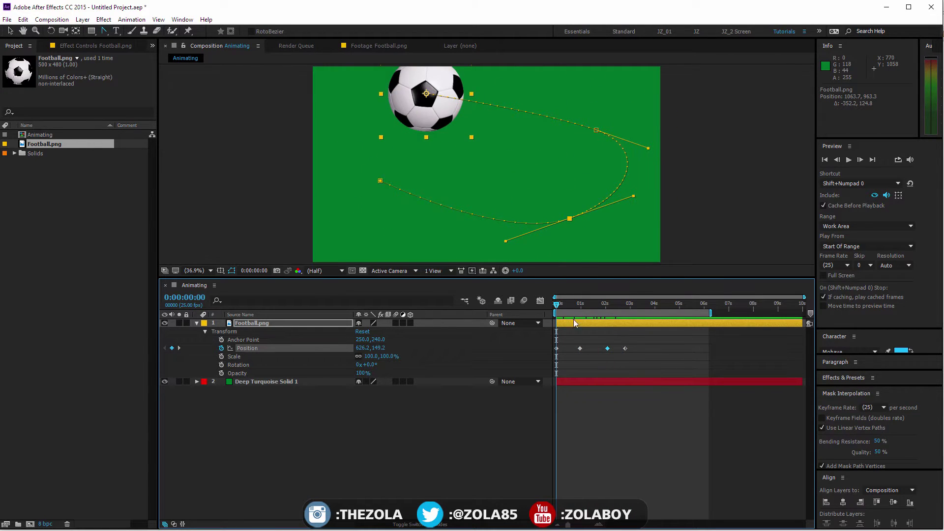
{"action": "key", "text": "space"}
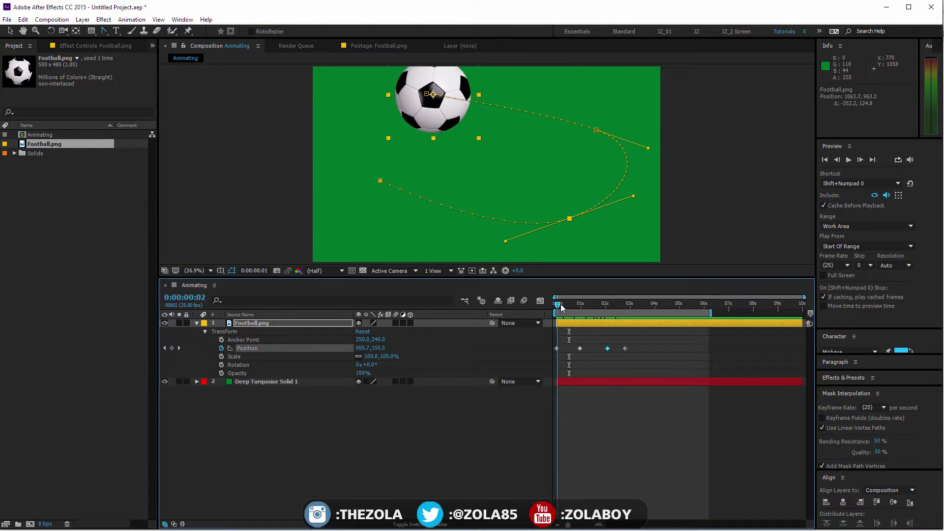
{"action": "left_click_drag", "start_coordinate": [621, 305], "coordinate": [572, 304]}
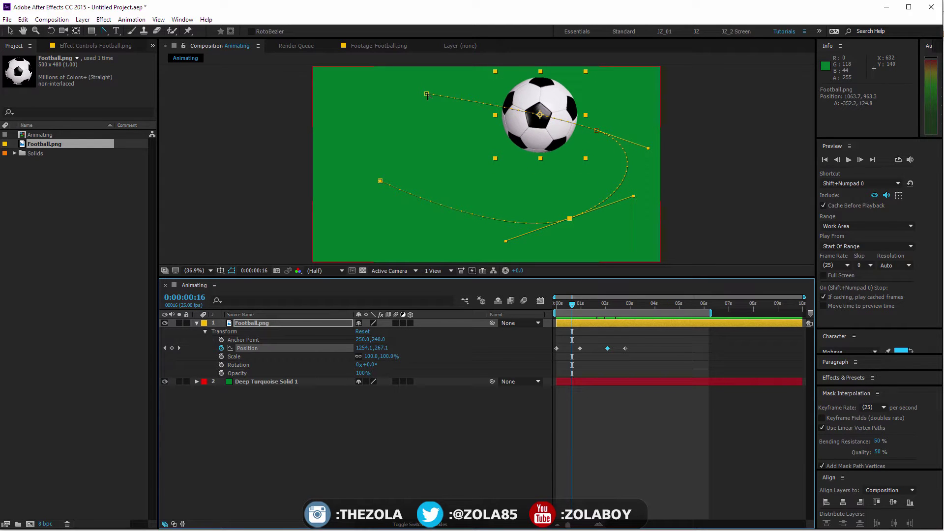
- Move the motion path's first point to about 509, 174 and its last point to about 116, 809
{"action": "left_click_drag", "start_coordinate": [427, 93], "coordinate": [406, 98]}
{"action": "left_click_drag", "start_coordinate": [378, 182], "coordinate": [332, 214]}
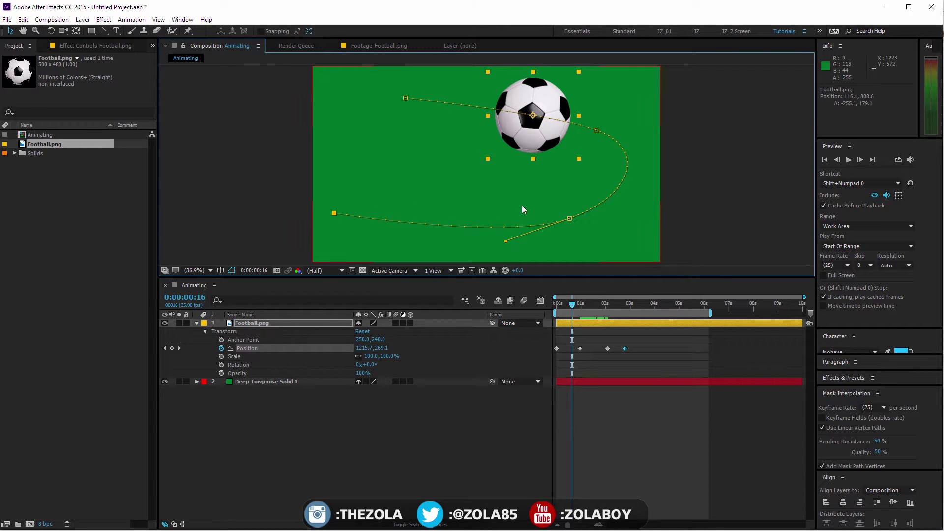
{"action": "mouse_move", "coordinate": [573, 302]}
{"action": "left_mouse_down"}
{"action": "mouse_move", "coordinate": [600, 307]}
{"action": "mouse_move", "coordinate": [559, 306]}
{"action": "mouse_move", "coordinate": [594, 315]}
{"action": "mouse_move", "coordinate": [568, 307]}
{"action": "mouse_move", "coordinate": [585, 307]}
{"action": "left_mouse_up"}
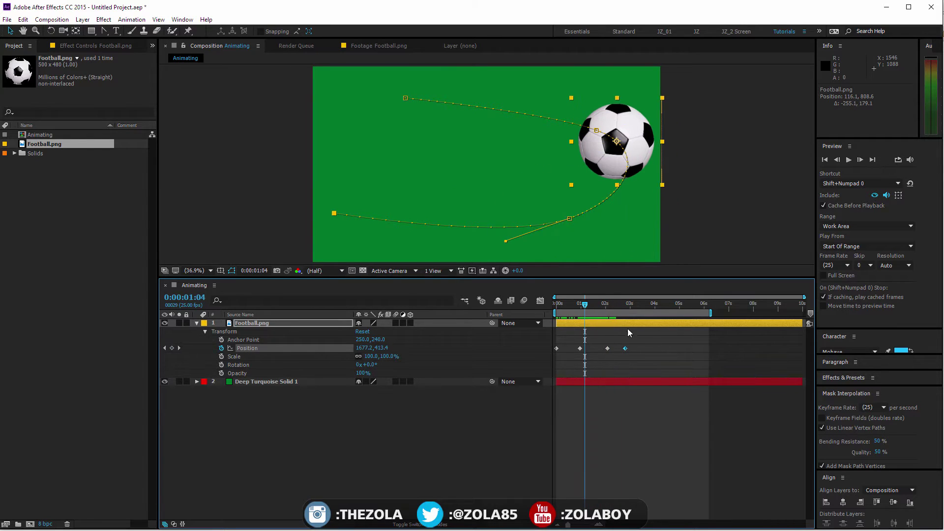
- Compress all the position keyframes proportionally so the last one falls at about 0:00:01:08
{"action": "left_click_drag", "start_coordinate": [628, 329], "coordinate": [530, 368]}
{"action": "left_click_drag", "start_coordinate": [626, 348], "coordinate": [588, 350]}
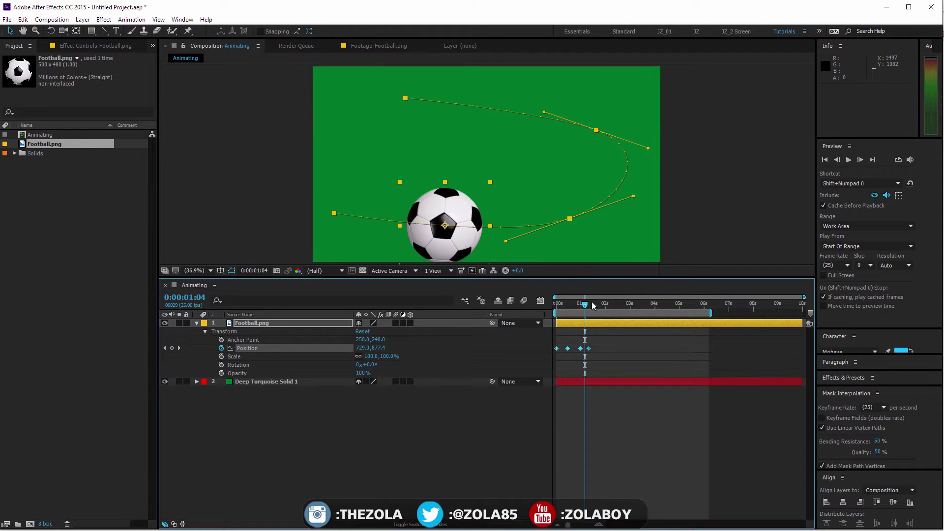
{"action": "left_click_drag", "start_coordinate": [592, 306], "coordinate": [566, 313]}
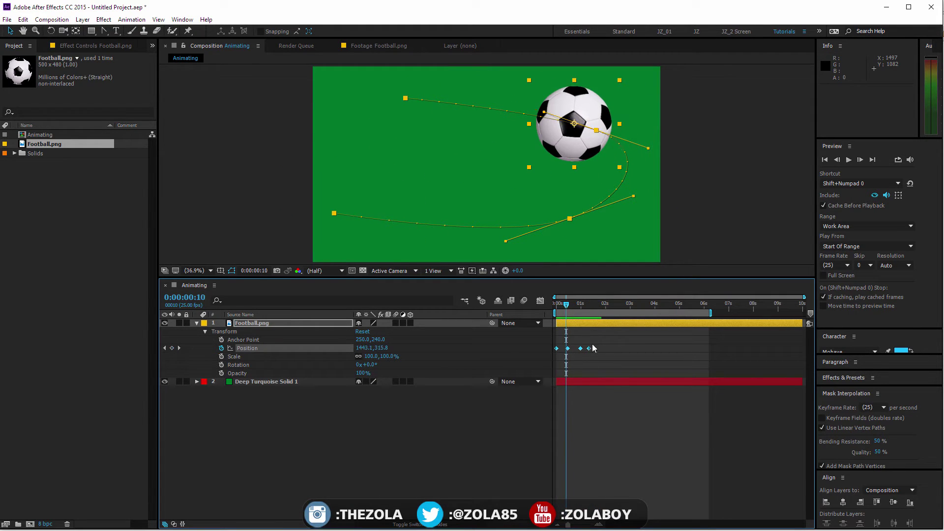
- Set the position keyframes to Rove Across Time and move the last keyframe to 0:00:03:23
{"action": "left_click_drag", "start_coordinate": [604, 341], "coordinate": [570, 351]}
{"action": "right_click", "coordinate": [570, 349]}
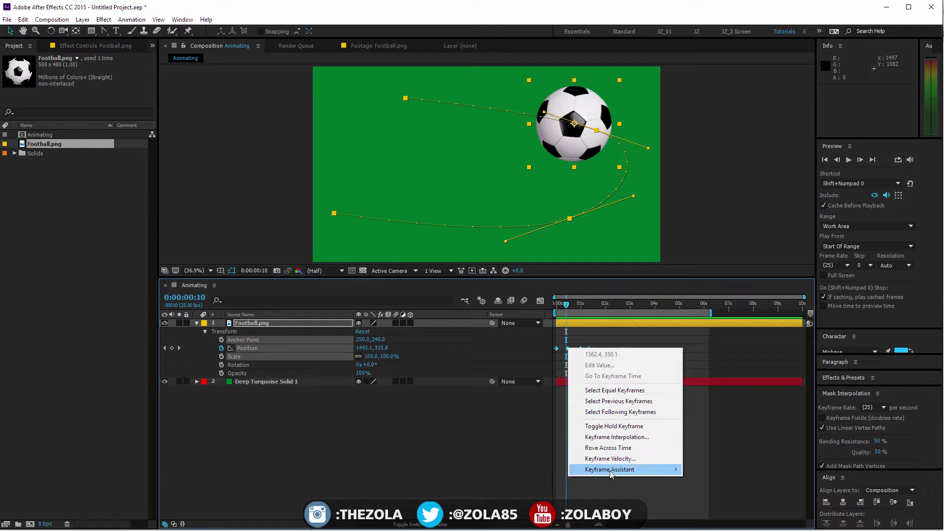
{"action": "left_click", "coordinate": [615, 450]}
{"action": "left_click", "coordinate": [602, 352]}
{"action": "left_click_drag", "start_coordinate": [589, 348], "coordinate": [652, 352]}
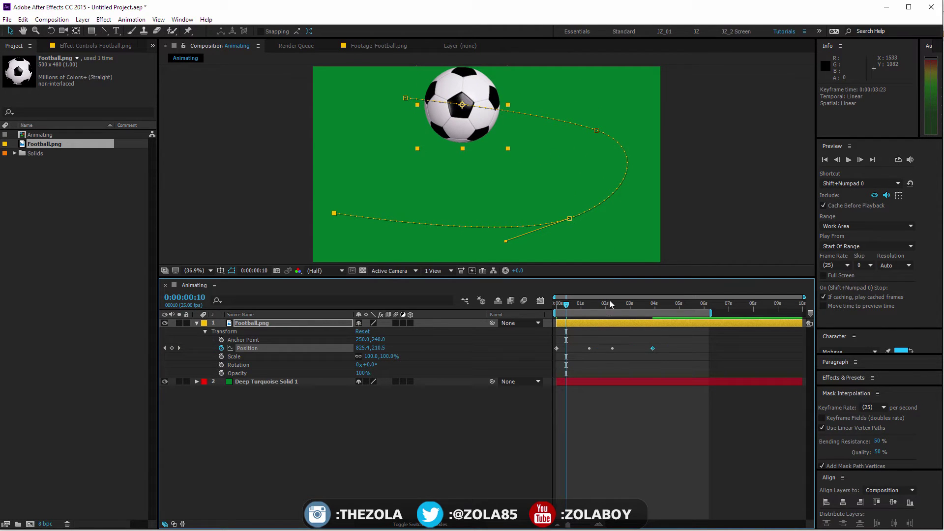
- Preview the roving animation, shorten it by moving the last keyframe to 0:00:01:20, and scrub through the motion
{"action": "key", "text": "space"}
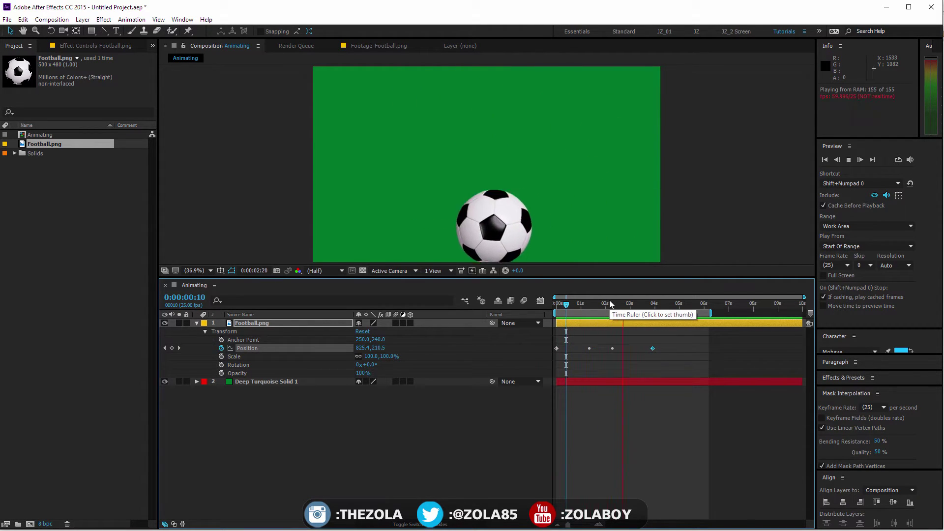
{"action": "key", "text": "space"}
{"action": "left_click_drag", "start_coordinate": [566, 304], "coordinate": [608, 305]}
{"action": "left_click_drag", "start_coordinate": [652, 348], "coordinate": [600, 348]}
{"action": "left_click_drag", "start_coordinate": [579, 305], "coordinate": [555, 308]}
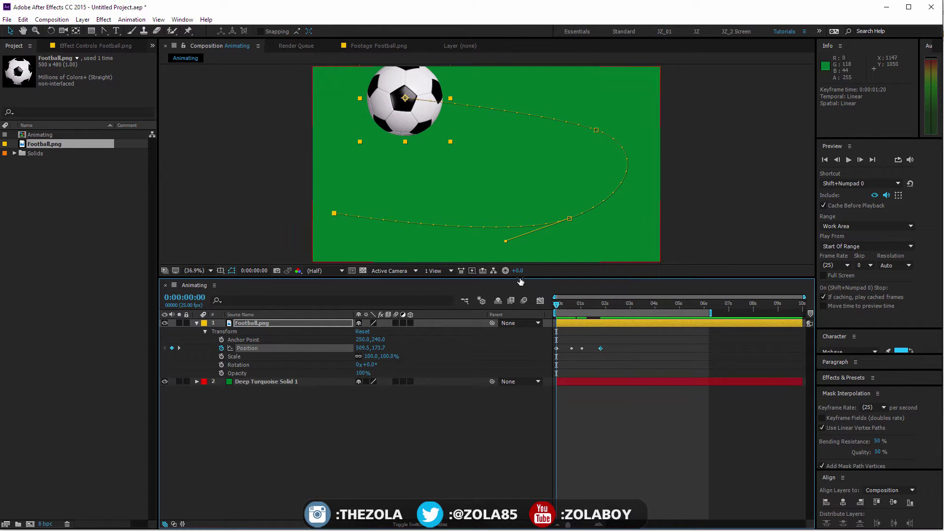
{"action": "left_click_drag", "start_coordinate": [569, 306], "coordinate": [582, 305]}
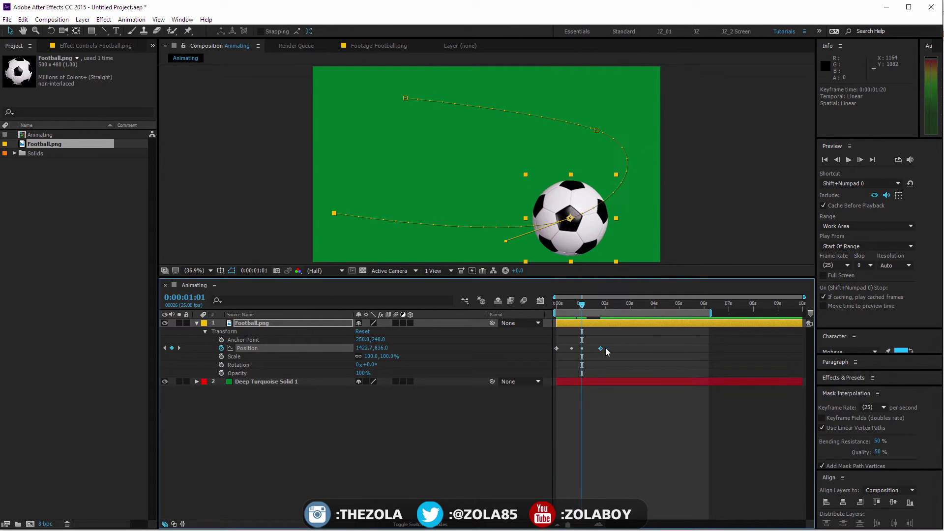
- Move the last position keyframe to 0:00:04:05 and play back the slower motion
{"action": "left_click_drag", "start_coordinate": [601, 348], "coordinate": [660, 348]}
{"action": "left_click_drag", "start_coordinate": [585, 306], "coordinate": [558, 307]}
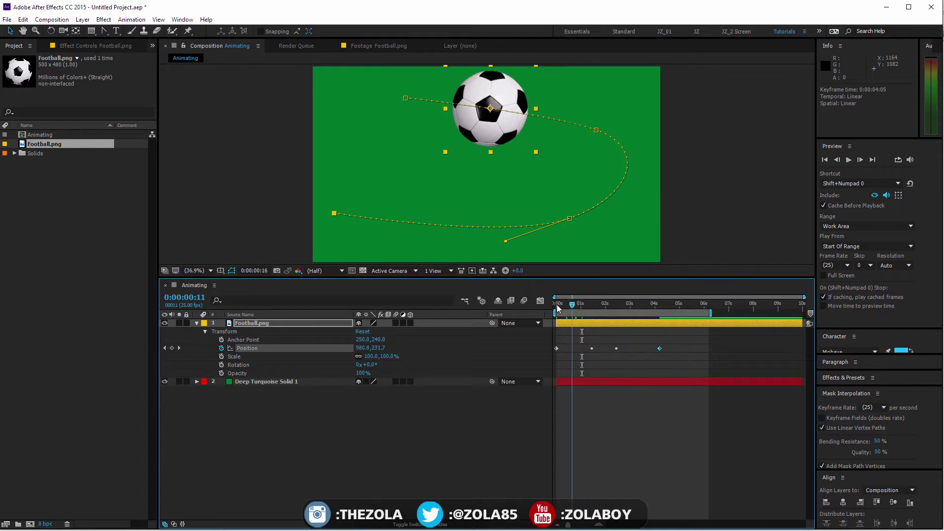
{"action": "key", "text": "space"}
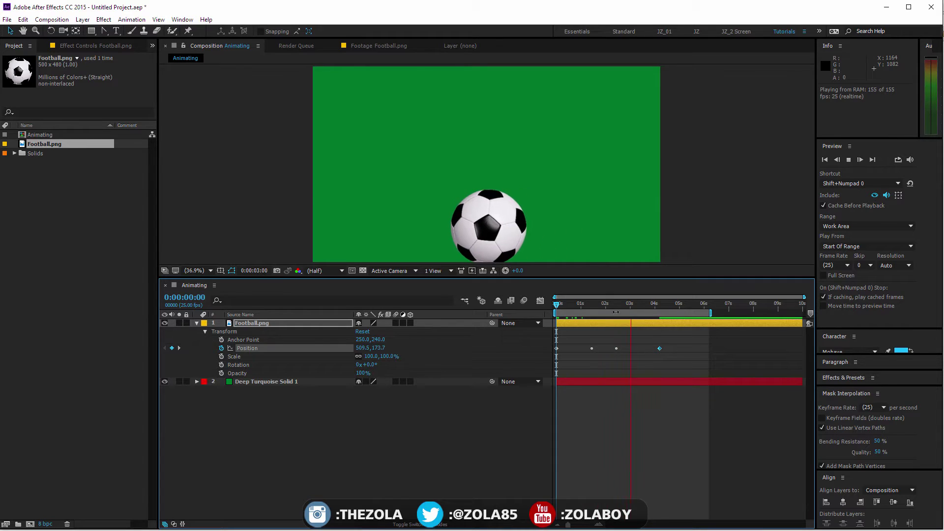
{"action": "key", "text": "space"}
- Undo the last-keyframe moves and the Rove Across Time setting
{"action": "key", "text": "ctrl+z"}
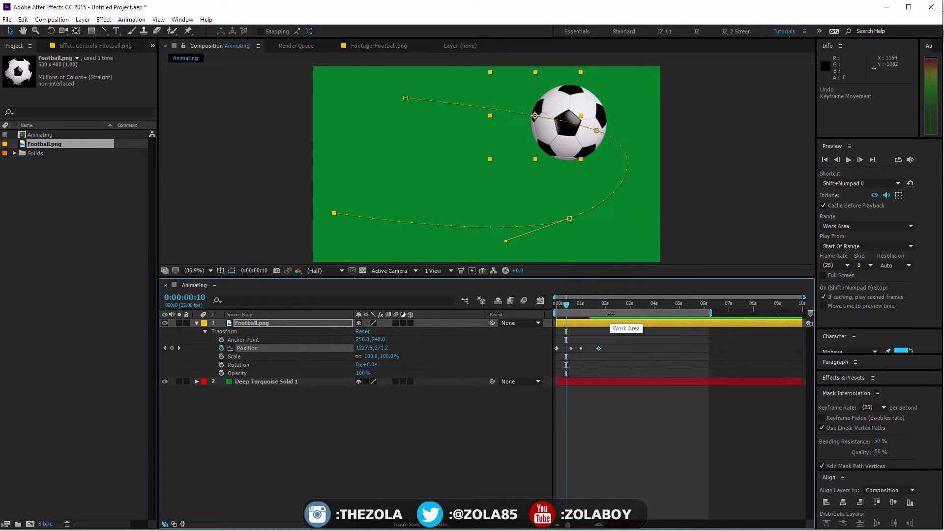
{"action": "key", "text": "ctrl+z"}
- Space the position keyframes unevenly by moving the third to 0:00:01:11 and the last to 0:00:02:17
{"action": "left_click", "coordinate": [603, 353]}
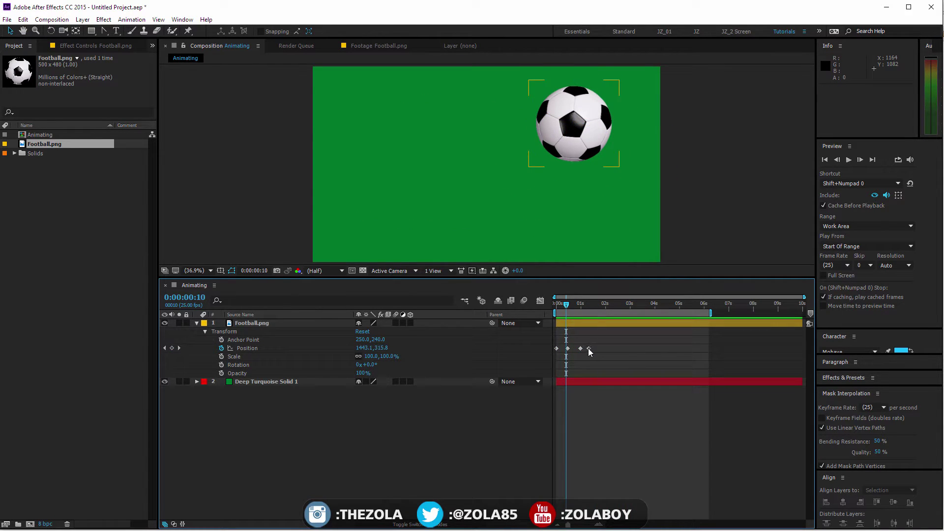
{"action": "mouse_move", "coordinate": [589, 348]}
{"action": "left_mouse_down"}
{"action": "mouse_move", "coordinate": [622, 349]}
{"action": "mouse_move", "coordinate": [591, 348]}
{"action": "left_mouse_up"}
{"action": "left_click", "coordinate": [587, 346]}
- Scrub and play the animation from the start to examine the football's speed between the unevenly spaced keyframes
{"action": "left_click_drag", "start_coordinate": [566, 305], "coordinate": [559, 306]}
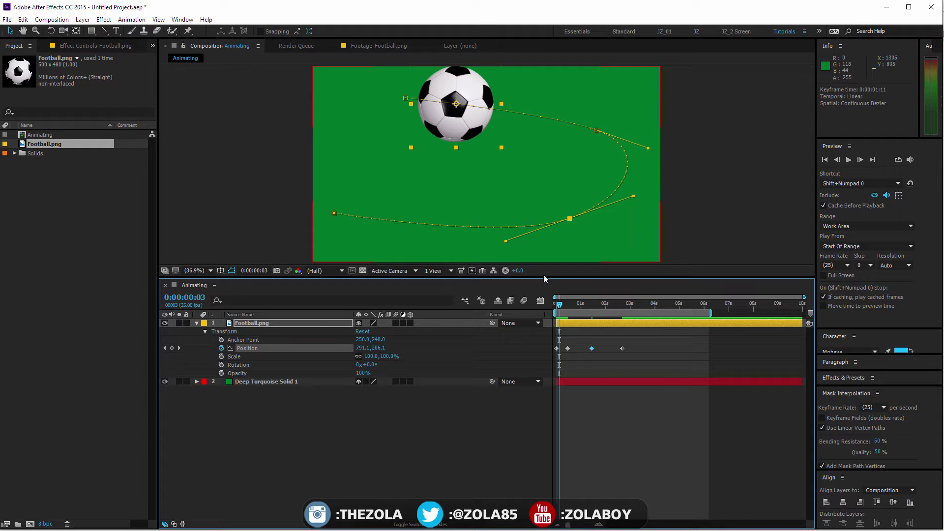
{"action": "left_click_drag", "start_coordinate": [570, 309], "coordinate": [546, 314]}
{"action": "key", "text": "space"}
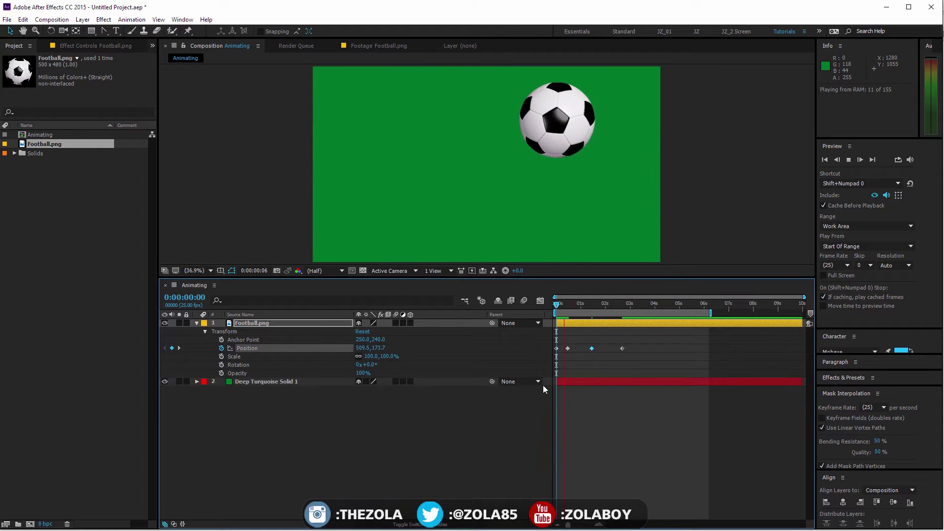
{"action": "left_click", "coordinate": [584, 305]}
{"action": "left_click_drag", "start_coordinate": [583, 305], "coordinate": [554, 304]}
- Apply Rove Across Time to all of the football's position keyframes
{"action": "left_click_drag", "start_coordinate": [658, 323], "coordinate": [556, 361]}
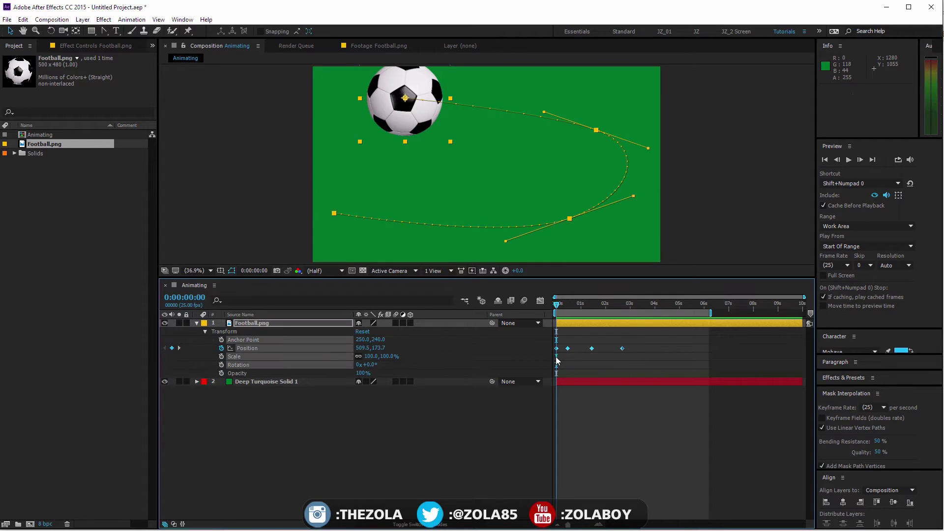
{"action": "right_click", "coordinate": [622, 348]}
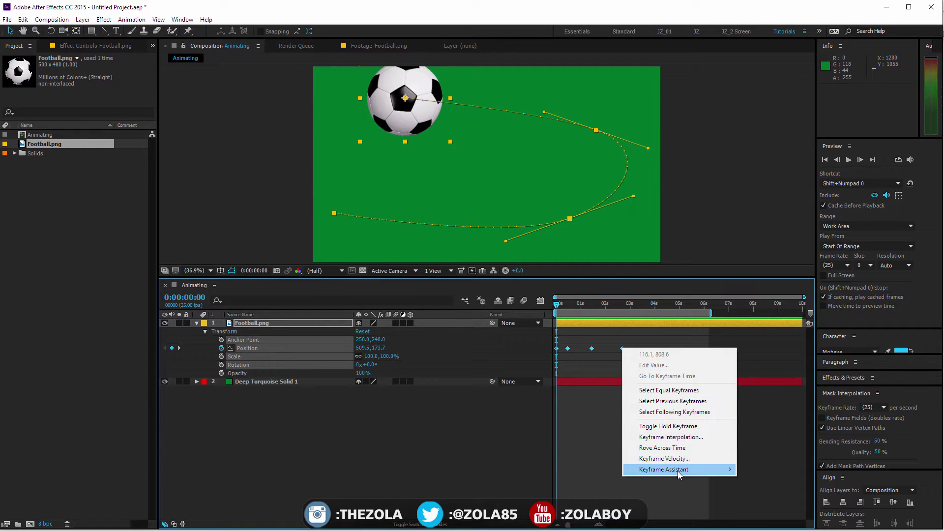
{"action": "left_click", "coordinate": [667, 448]}
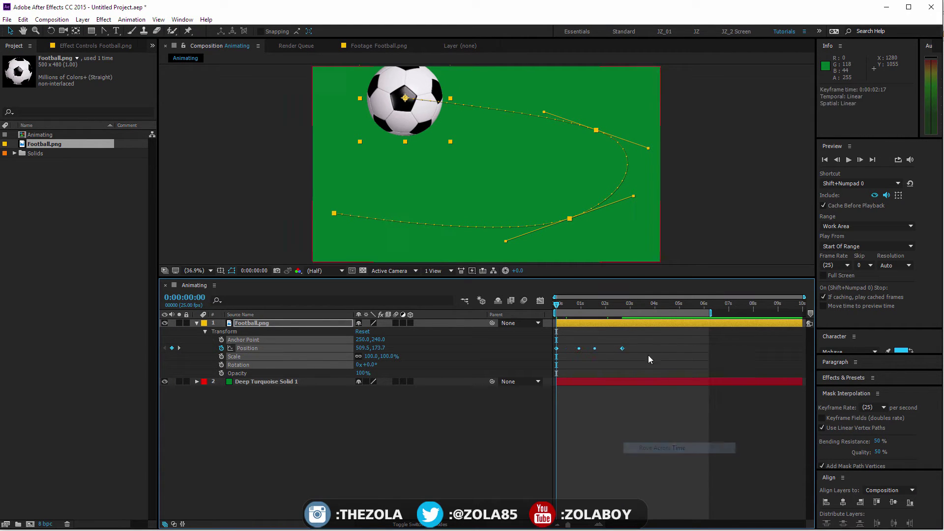
- Preview the roving animation and move the football's last position keyframe to 0:00:03:18
{"action": "key", "text": "space"}
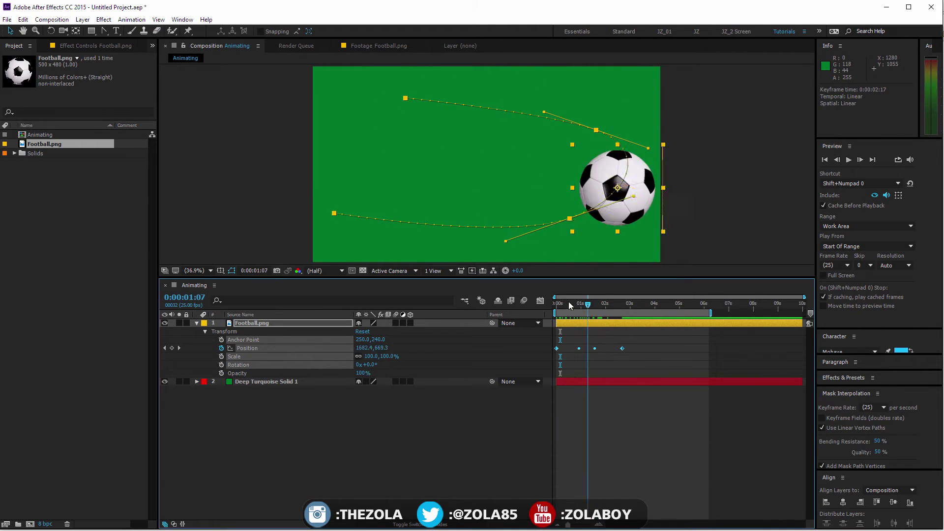
{"action": "left_click", "coordinate": [629, 347]}
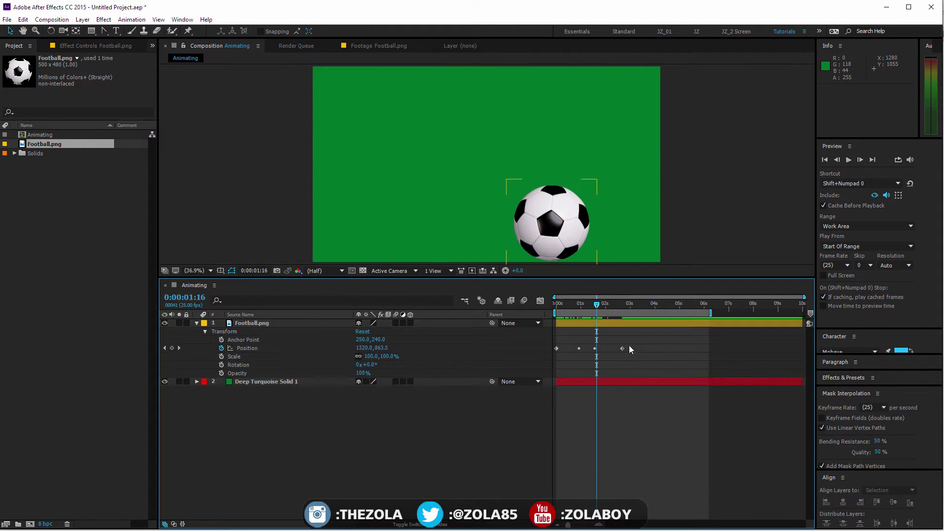
{"action": "left_click_drag", "start_coordinate": [629, 347], "coordinate": [649, 347]}
- Try Auto Bezier temporal interpolation on the football's position keyframes and switch off Rove Across Time for all of them
{"action": "left_click_drag", "start_coordinate": [642, 340], "coordinate": [556, 368]}
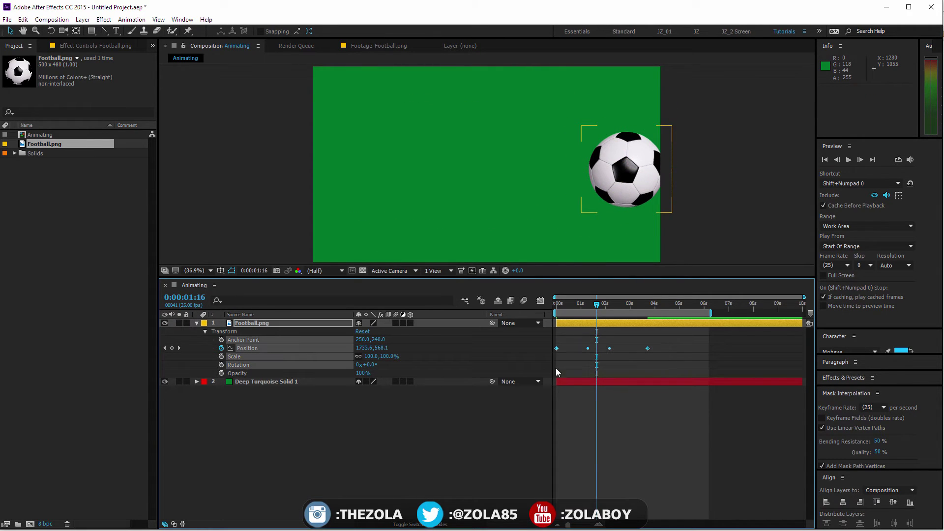
{"action": "left_click", "coordinate": [648, 348]}
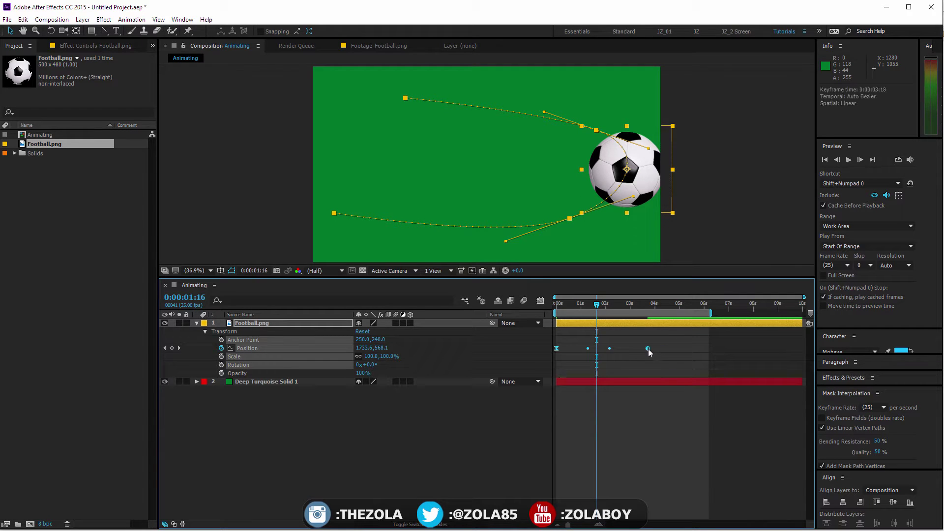
{"action": "left_click", "coordinate": [610, 349]}
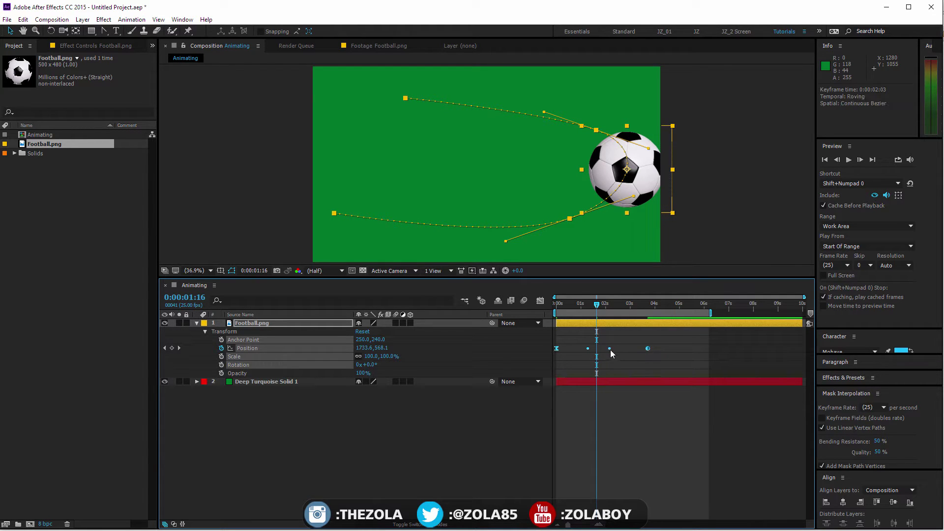
{"action": "right_click", "coordinate": [646, 350]}
{"action": "left_click", "coordinate": [673, 446]}
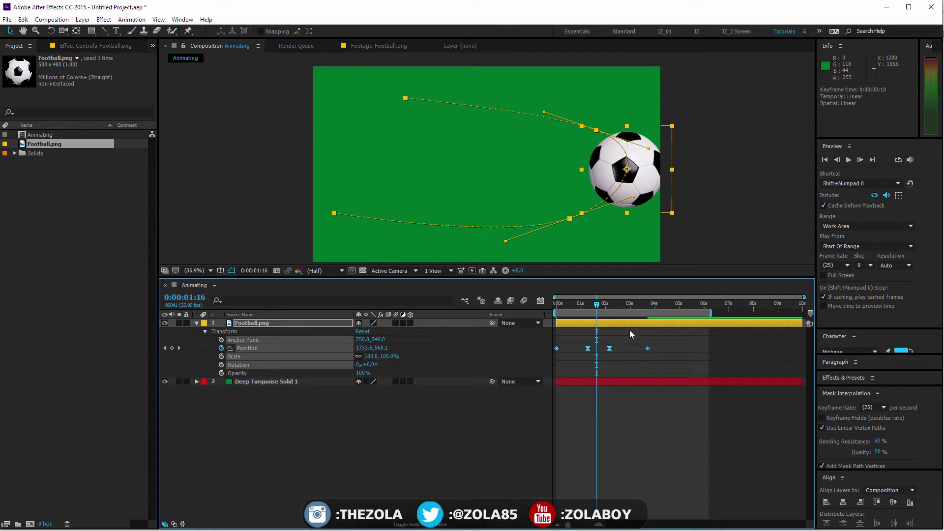
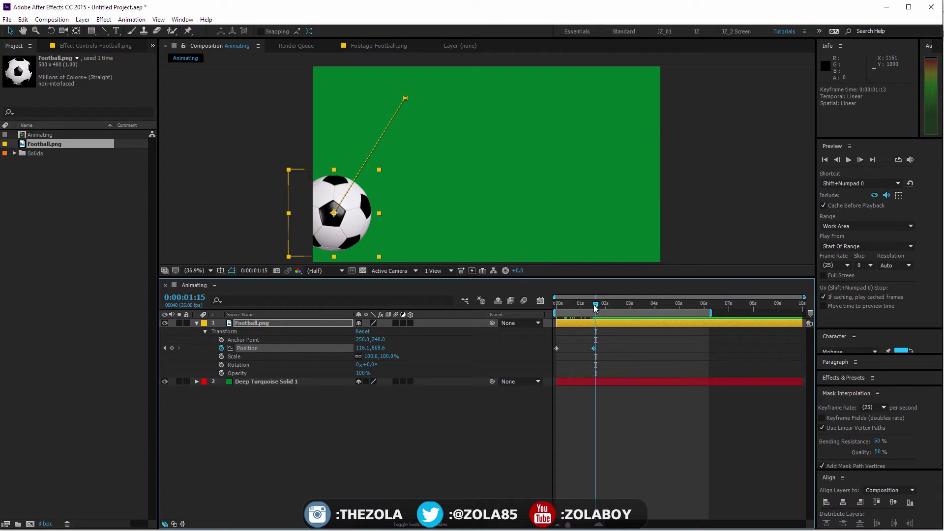
- Add a position keyframe at 0:00:02:07 and apply Easy Ease In to the football's keyframe at 0:00:01:13
{"action": "key", "text": "space"}
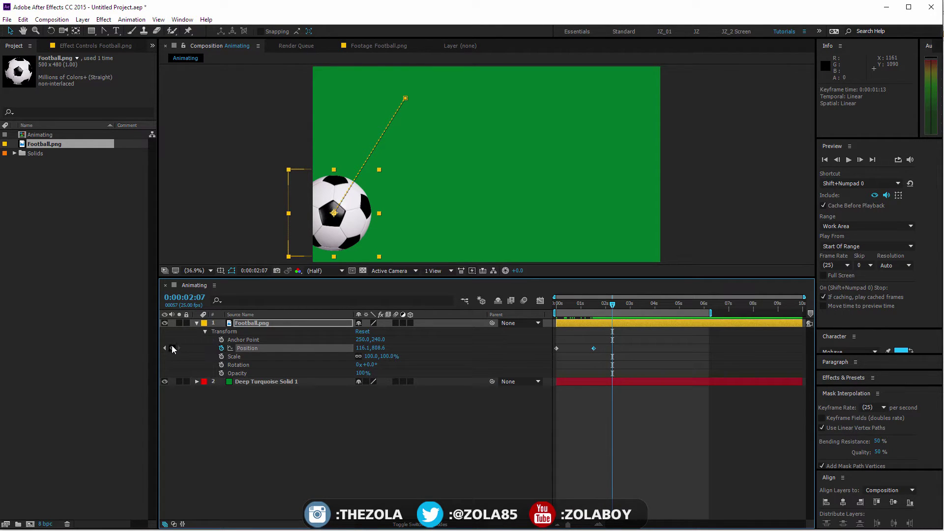
{"action": "right_click", "coordinate": [594, 349]}
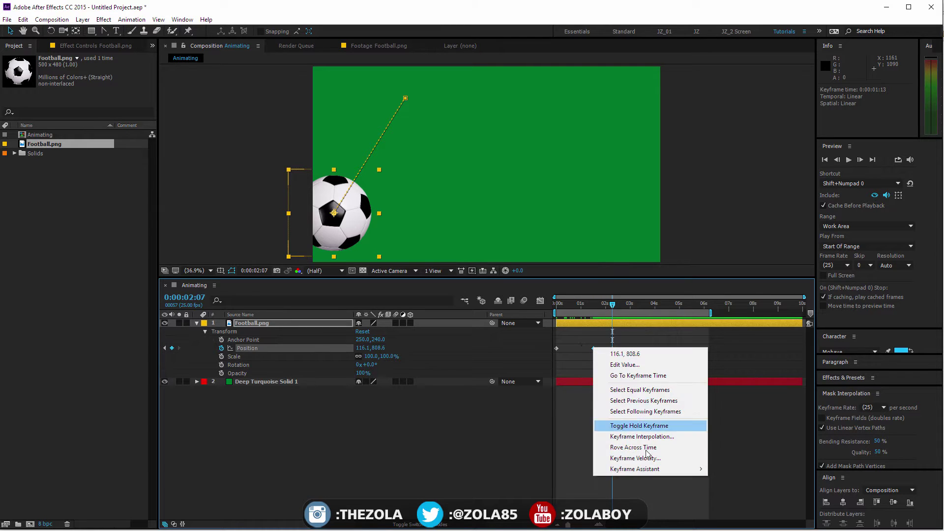
{"action": "mouse_move", "coordinate": [648, 470]}
{"action": "left_click", "coordinate": [539, 492]}
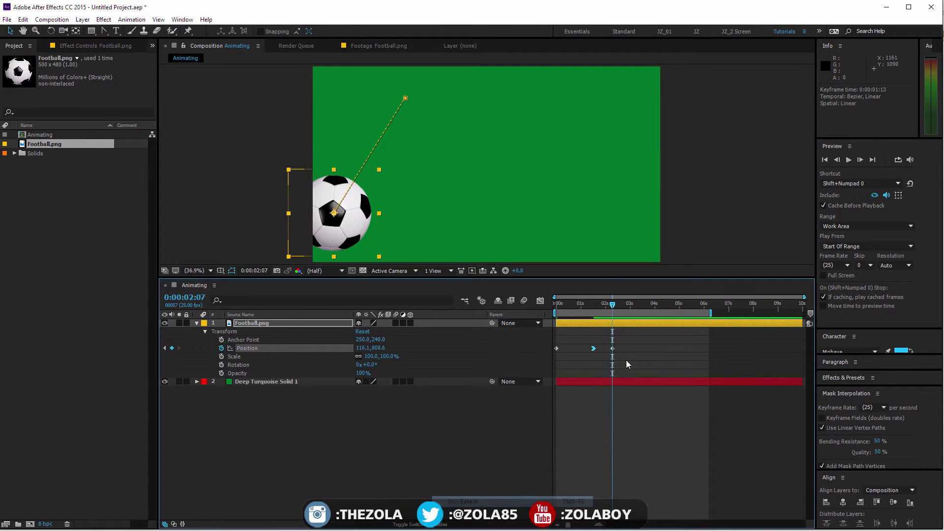
- Preview the motion and move the starting point of the football's path to about 1657, 581
{"action": "key", "text": "space"}
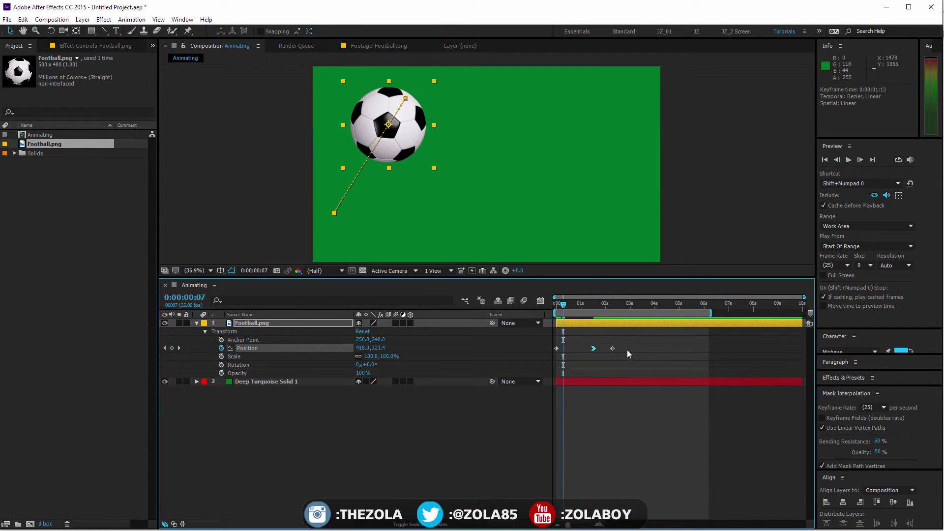
{"action": "left_click_drag", "start_coordinate": [599, 309], "coordinate": [613, 309]}
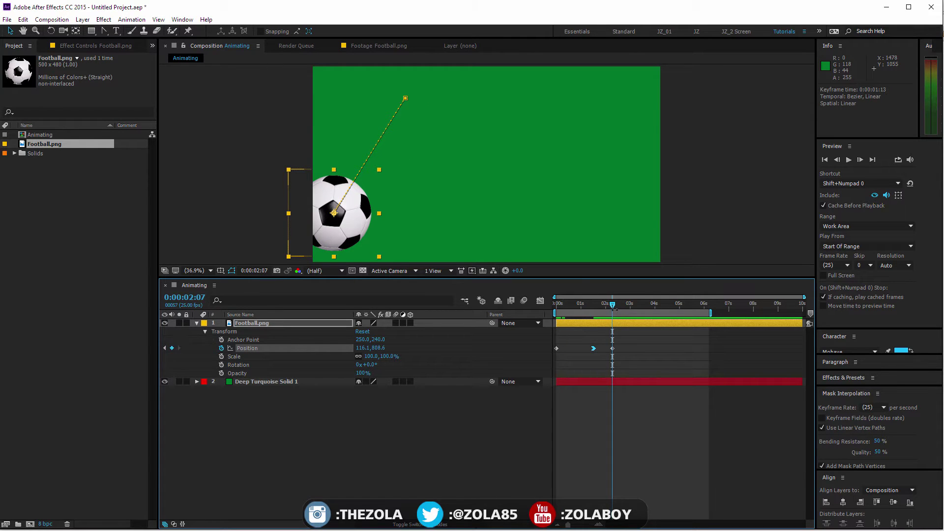
{"action": "left_click_drag", "start_coordinate": [406, 98], "coordinate": [614, 172]}
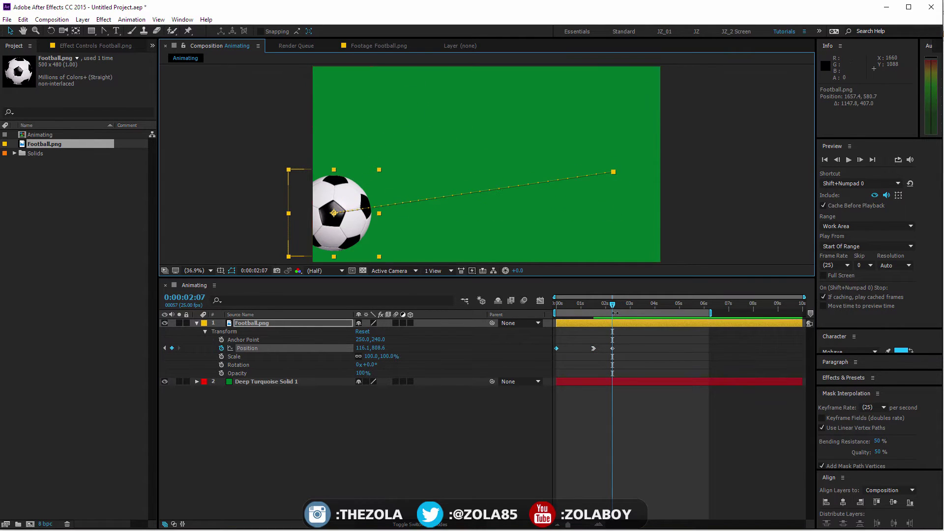
- Set the football's position at the 0:00:01:13 keyframe to 423.1, 737.6
{"action": "left_click", "coordinate": [596, 306]}
{"action": "mouse_move", "coordinate": [596, 306]}
{"action": "left_mouse_down"}
{"action": "mouse_move", "coordinate": [554, 305]}
{"action": "mouse_move", "coordinate": [612, 298]}
{"action": "left_mouse_up"}
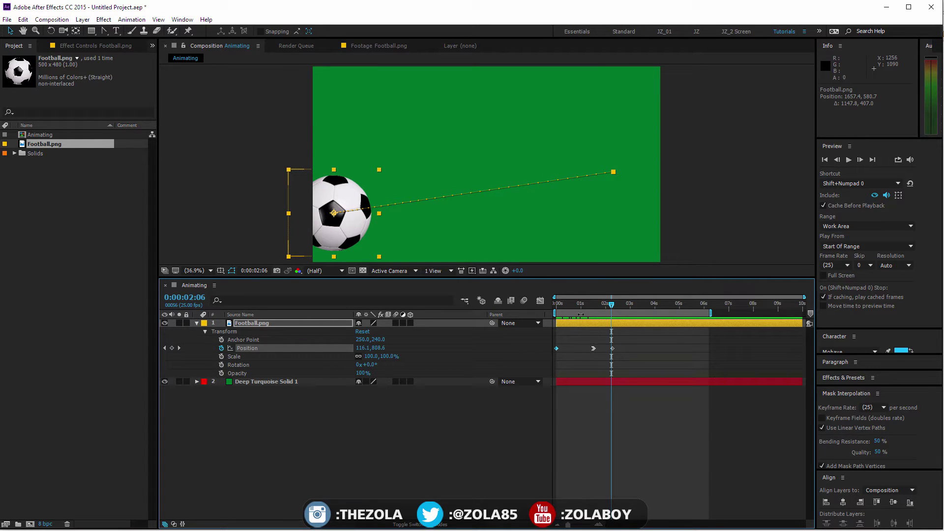
{"action": "key", "text": "j"}
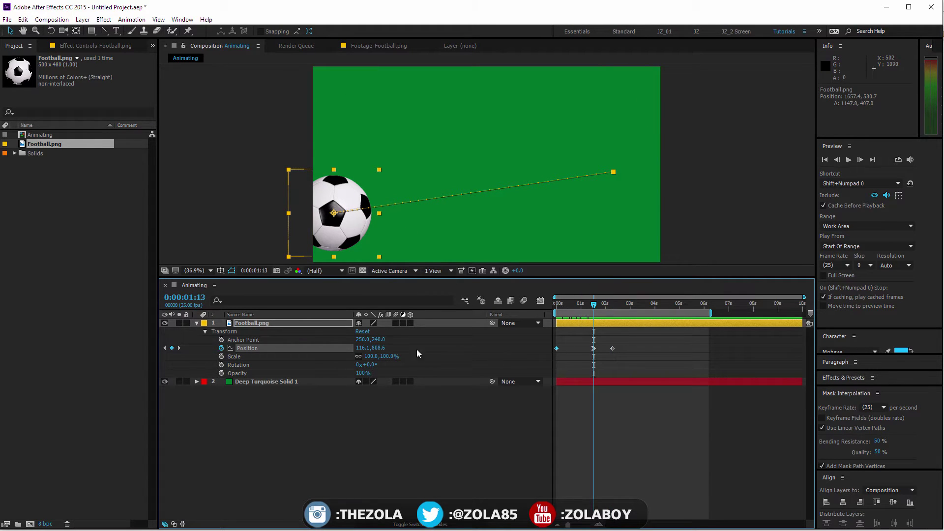
{"action": "left_click_drag", "start_coordinate": [358, 349], "coordinate": [473, 356]}
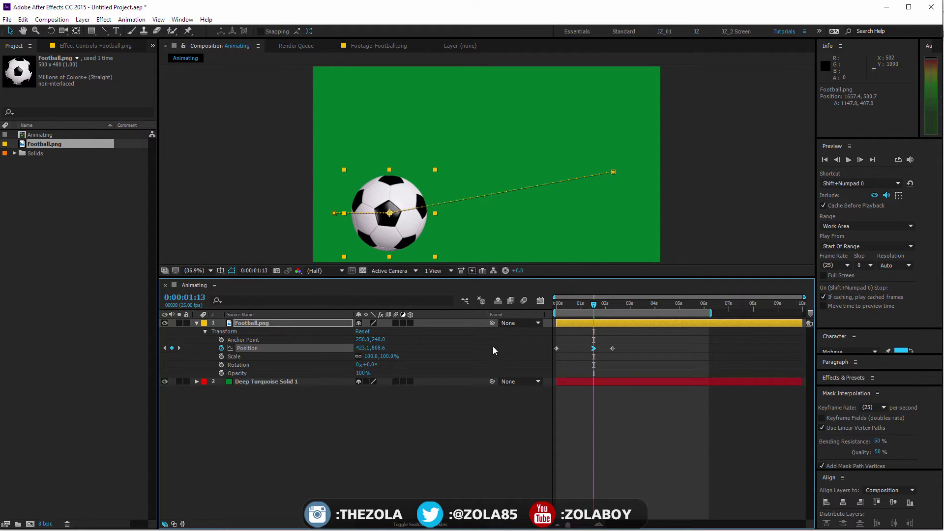
{"action": "left_click_drag", "start_coordinate": [378, 348], "coordinate": [449, 362]}
- Preview the animation and delay the last position keyframe to about 4 seconds
{"action": "key", "text": "space"}
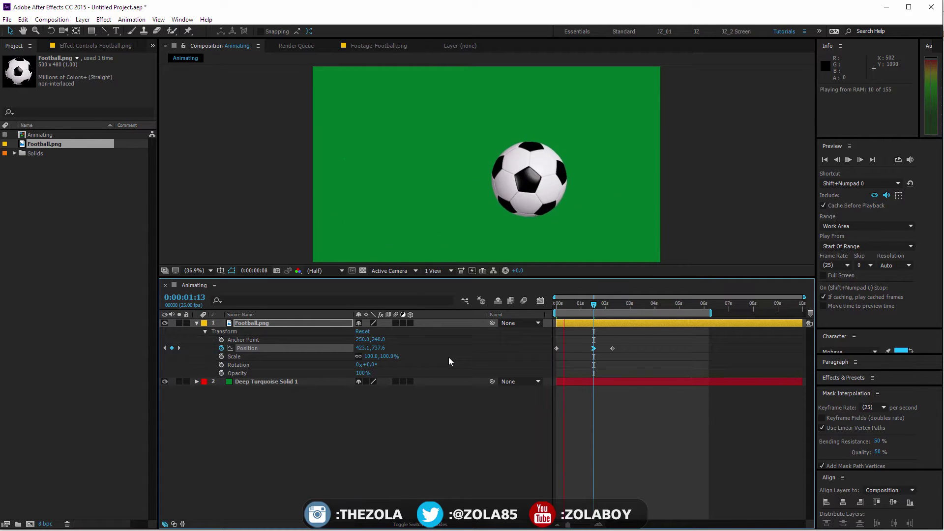
{"action": "key", "text": "space"}
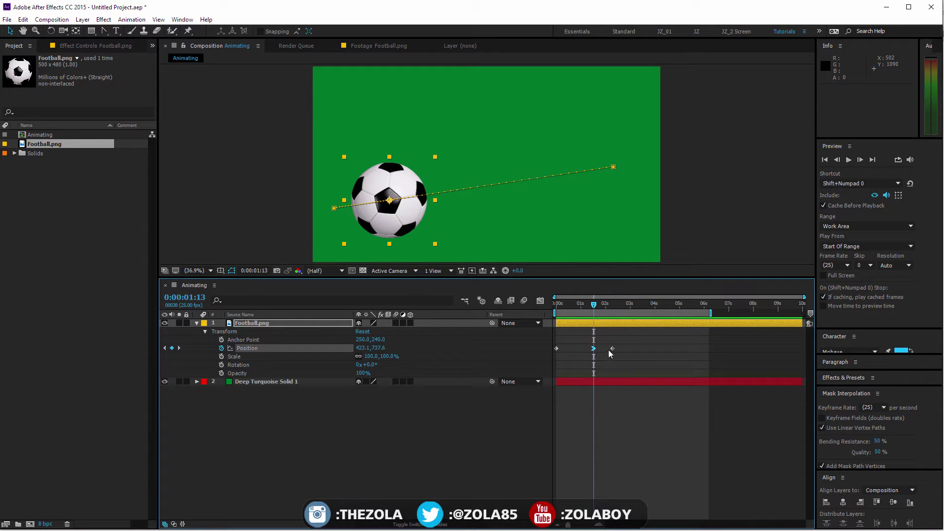
{"action": "left_click_drag", "start_coordinate": [610, 351], "coordinate": [654, 348]}
{"action": "key", "text": "space"}
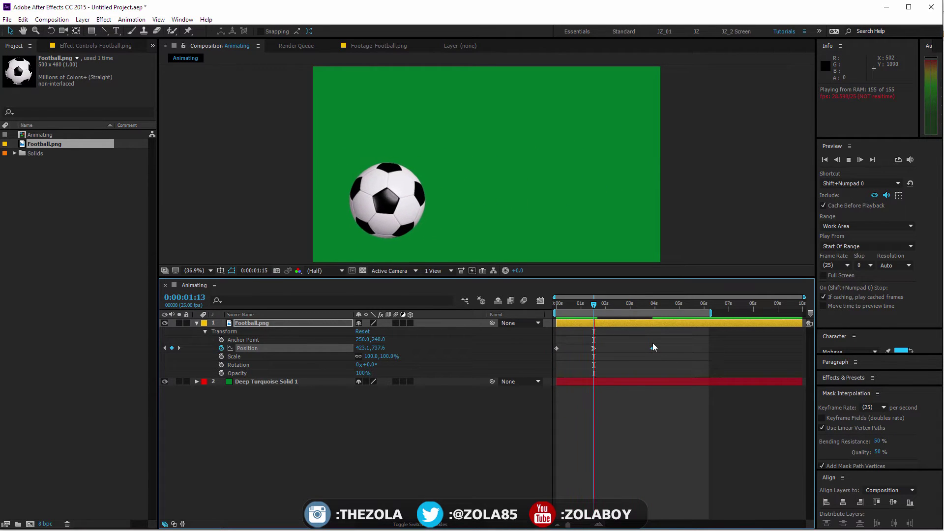
- Set the spatial interpolation of all the football's position keyframes to Bezier
{"action": "left_click", "coordinate": [594, 307]}
{"action": "left_click_drag", "start_coordinate": [684, 339], "coordinate": [547, 364]}
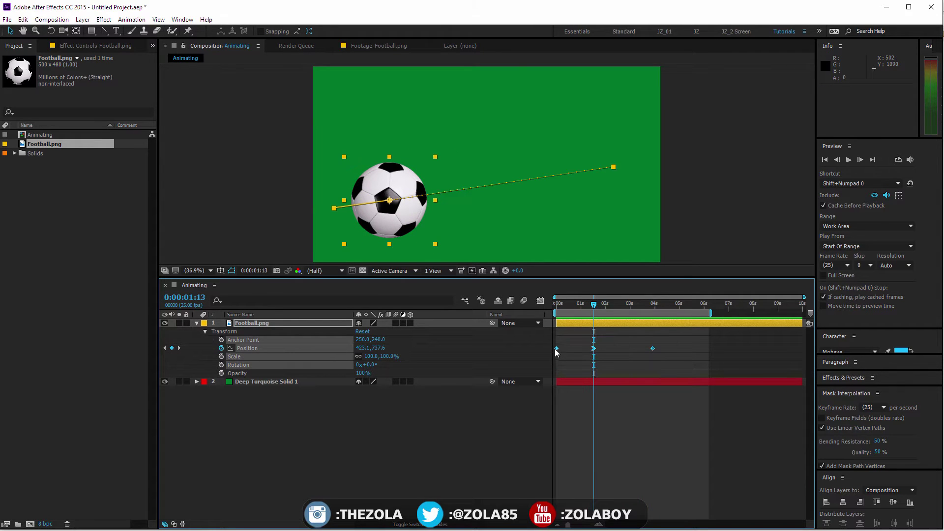
{"action": "right_click", "coordinate": [555, 349]}
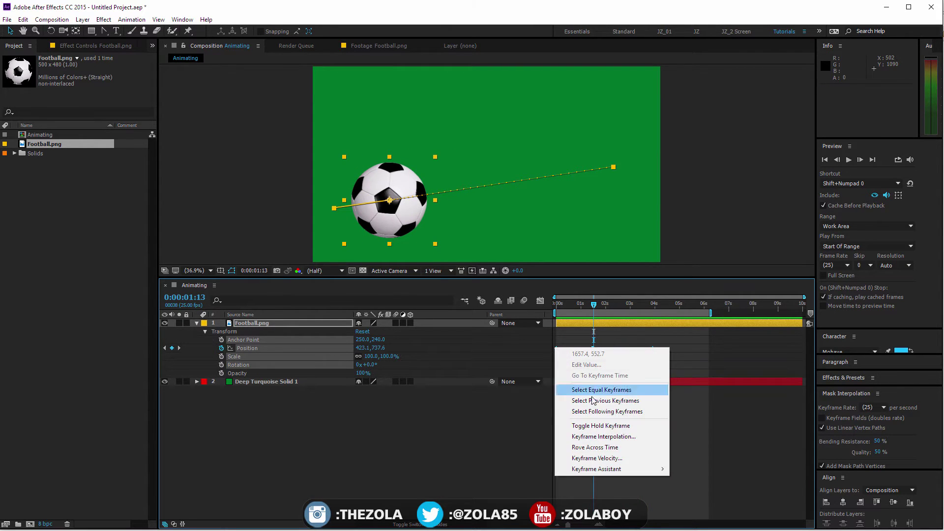
{"action": "left_click", "coordinate": [601, 438]}
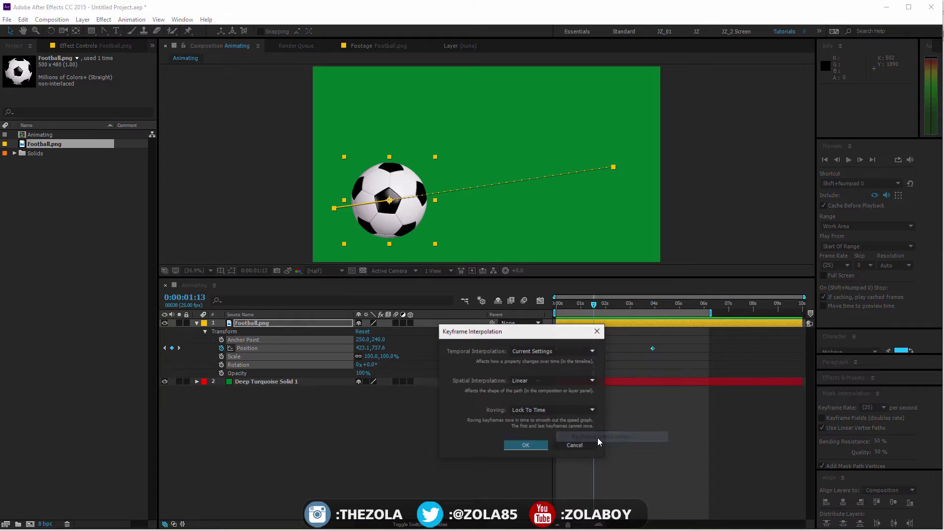
{"action": "left_click", "coordinate": [566, 381]}
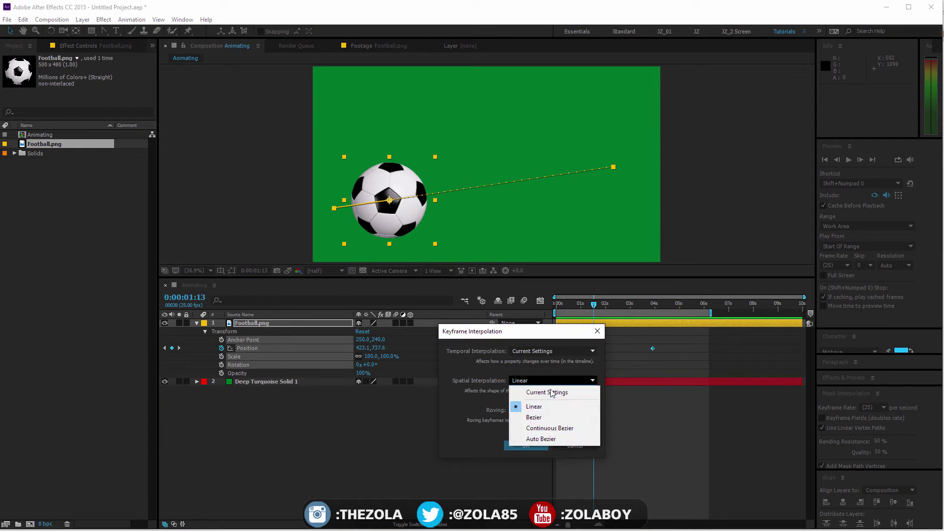
{"action": "left_click", "coordinate": [552, 418]}
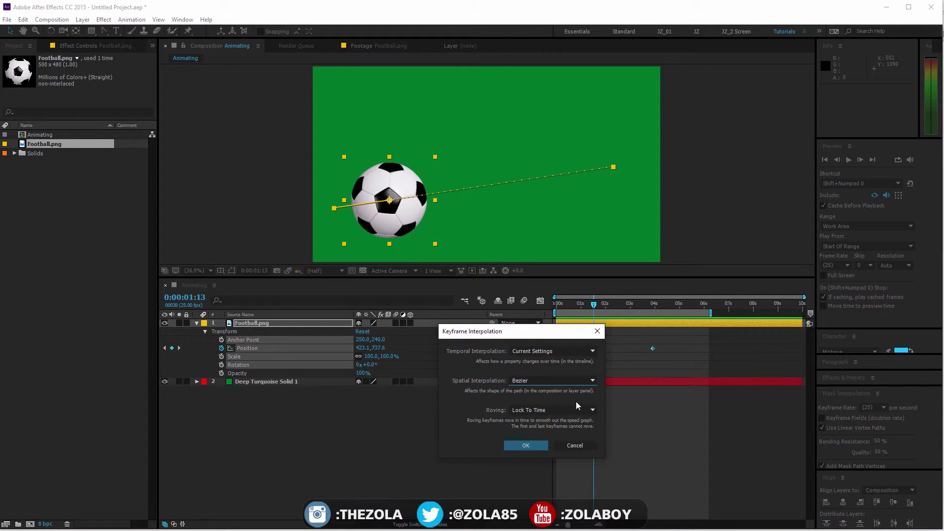
{"action": "left_click", "coordinate": [537, 446]}
{"action": "left_click", "coordinate": [585, 364]}
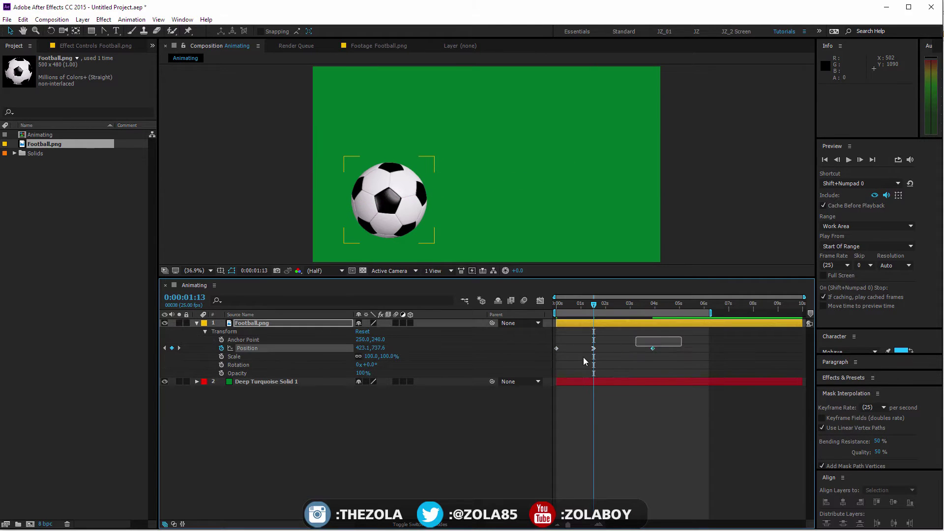
{"action": "key", "text": "ctrl+z"}
- Play the animation, move the middle position keyframe to 0:00:00:07 and scrub through the new timing
{"action": "key", "text": "space"}
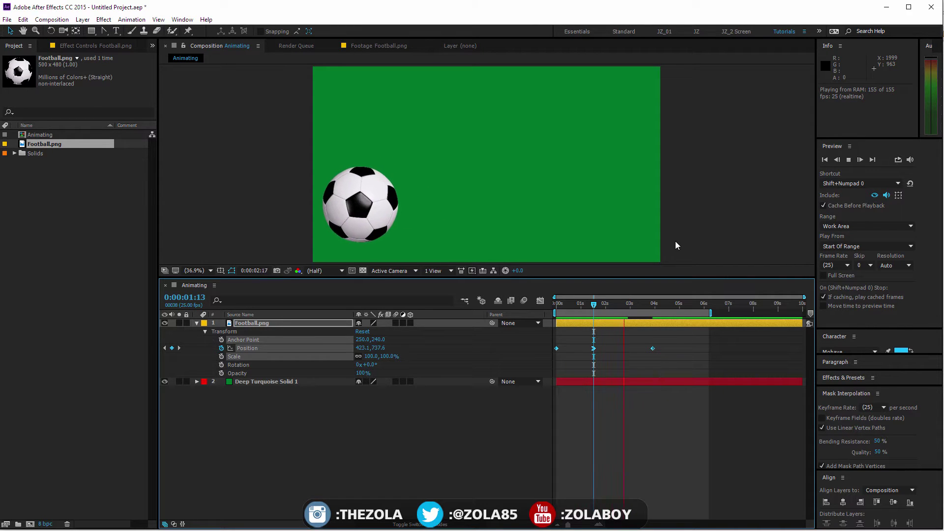
{"action": "key", "text": "space"}
{"action": "mouse_move", "coordinate": [567, 305]}
{"action": "left_mouse_down"}
{"action": "mouse_move", "coordinate": [620, 305]}
{"action": "mouse_move", "coordinate": [577, 304]}
{"action": "left_mouse_up"}
{"action": "left_click_drag", "start_coordinate": [594, 348], "coordinate": [563, 351]}
{"action": "mouse_move", "coordinate": [560, 305]}
{"action": "left_mouse_down"}
{"action": "mouse_move", "coordinate": [662, 295]}
{"action": "mouse_move", "coordinate": [563, 304]}
{"action": "left_mouse_up"}
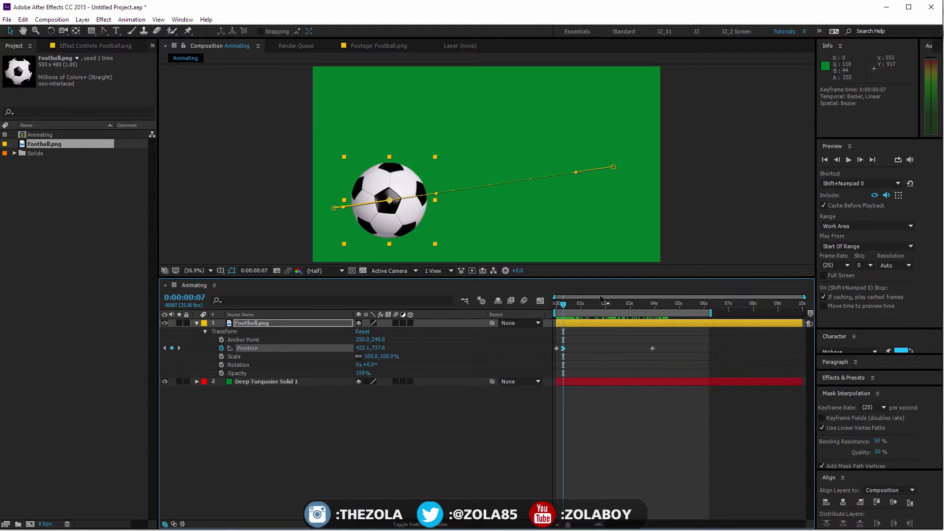
- Set the spatial interpolation of all three position keyframes to Linear
{"action": "left_click_drag", "start_coordinate": [693, 334], "coordinate": [553, 359]}
{"action": "right_click", "coordinate": [563, 350]}
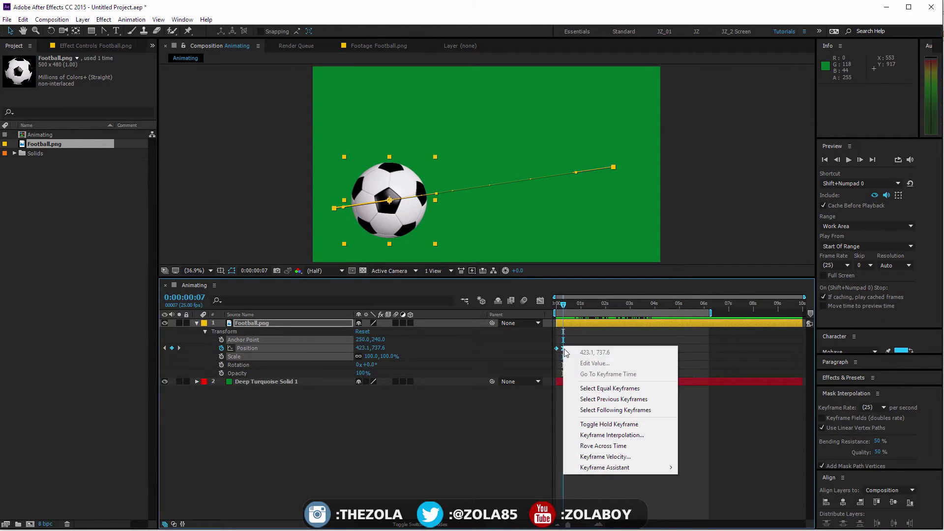
{"action": "left_click", "coordinate": [590, 436]}
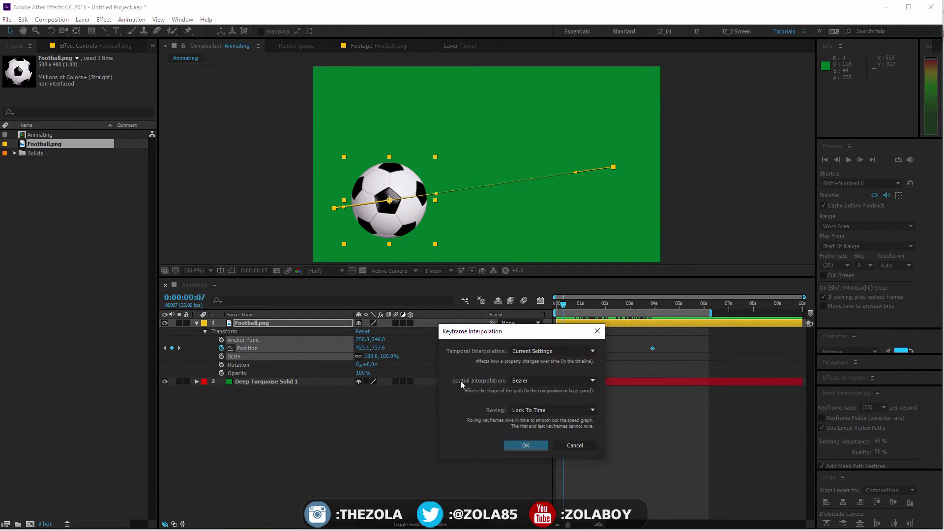
{"action": "left_click", "coordinate": [551, 381]}
{"action": "left_click", "coordinate": [539, 407]}
{"action": "left_click", "coordinate": [544, 445]}
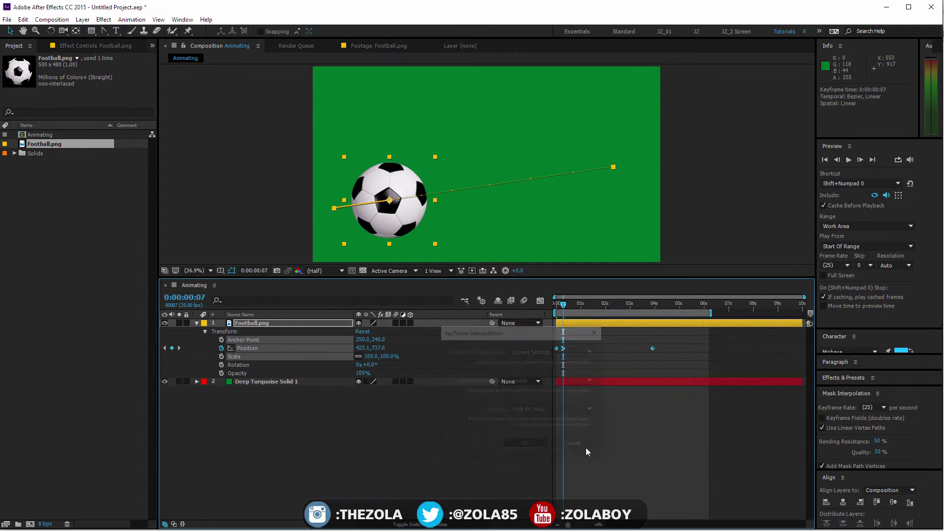
{"action": "left_click", "coordinate": [574, 438]}
- Scrub between the position keyframes to examine the football's movement, undoing a trial nudge of the ball
{"action": "left_click", "coordinate": [558, 305]}
{"action": "mouse_move", "coordinate": [557, 305]}
{"action": "left_mouse_down"}
{"action": "mouse_move", "coordinate": [635, 301]}
{"action": "mouse_move", "coordinate": [565, 318]}
{"action": "left_mouse_up"}
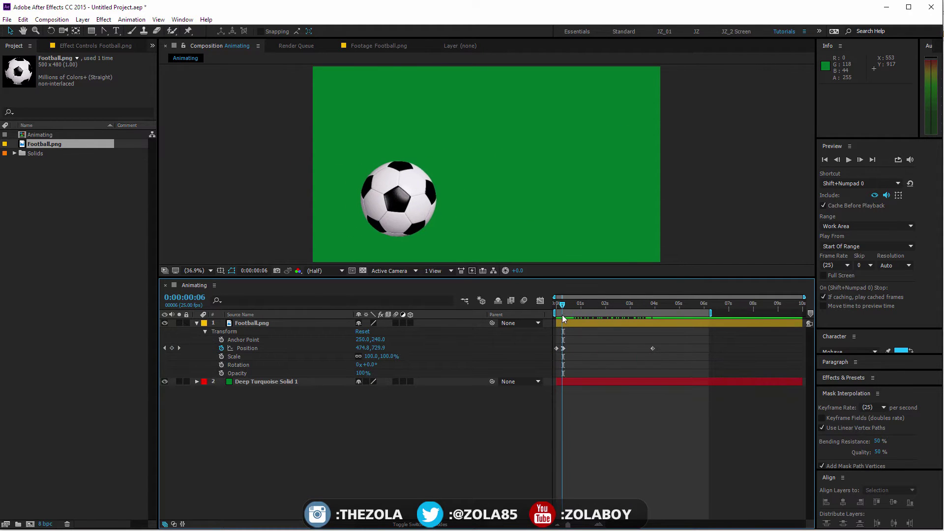
{"action": "mouse_move", "coordinate": [387, 214]}
{"action": "left_mouse_down"}
{"action": "mouse_move", "coordinate": [345, 234]}
{"action": "mouse_move", "coordinate": [360, 226]}
{"action": "mouse_move", "coordinate": [307, 234]}
{"action": "mouse_move", "coordinate": [394, 235]}
{"action": "mouse_move", "coordinate": [378, 223]}
{"action": "left_mouse_up"}
{"action": "key", "text": "ctrl+z"}
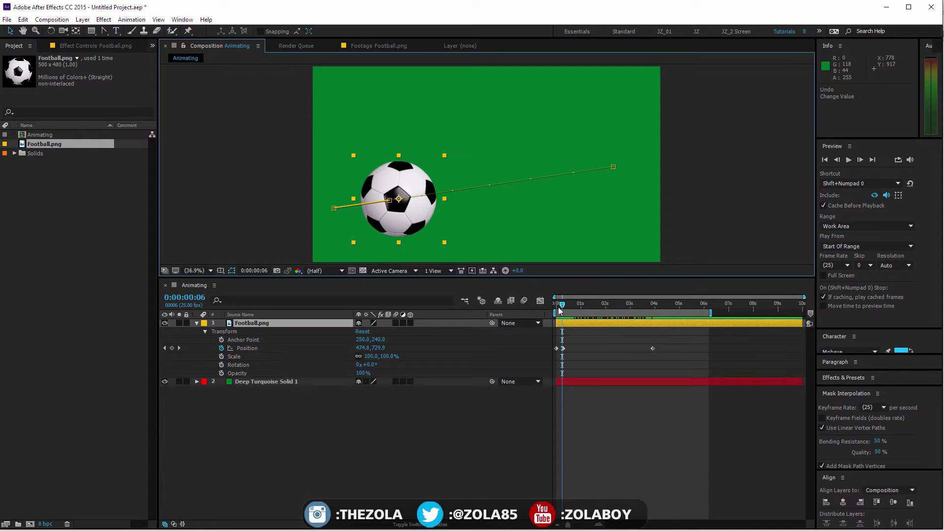
{"action": "left_click_drag", "start_coordinate": [560, 308], "coordinate": [590, 303]}
- Inspect the velocity and interpolation settings of all the football's position keyframes and move the middle keyframe to 0:00:01:13
{"action": "left_click_drag", "start_coordinate": [662, 341], "coordinate": [552, 363]}
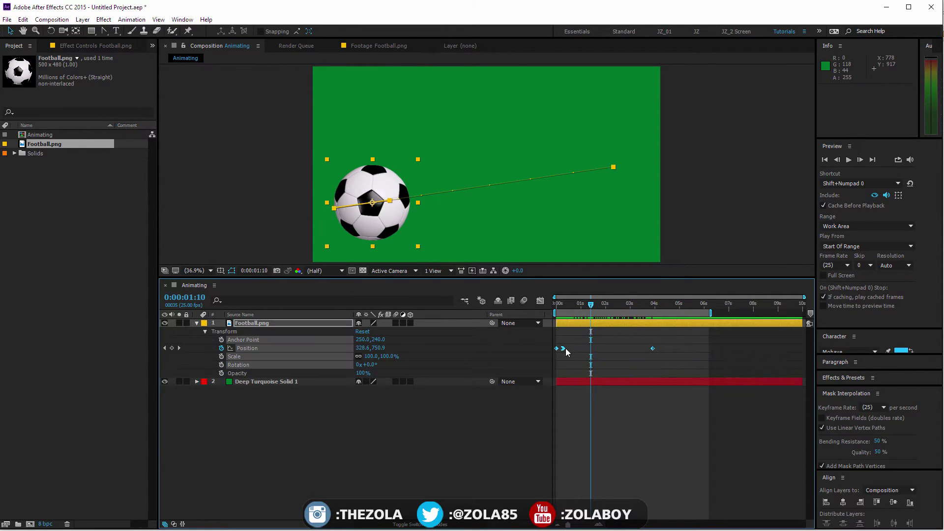
{"action": "right_click", "coordinate": [566, 351]}
{"action": "left_click", "coordinate": [617, 460]}
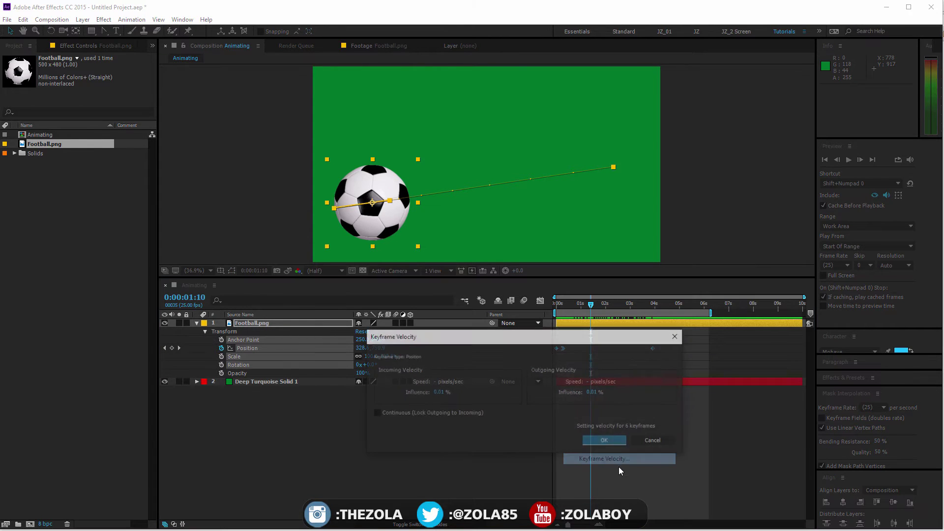
{"action": "left_click", "coordinate": [653, 442]}
{"action": "right_click", "coordinate": [563, 349]}
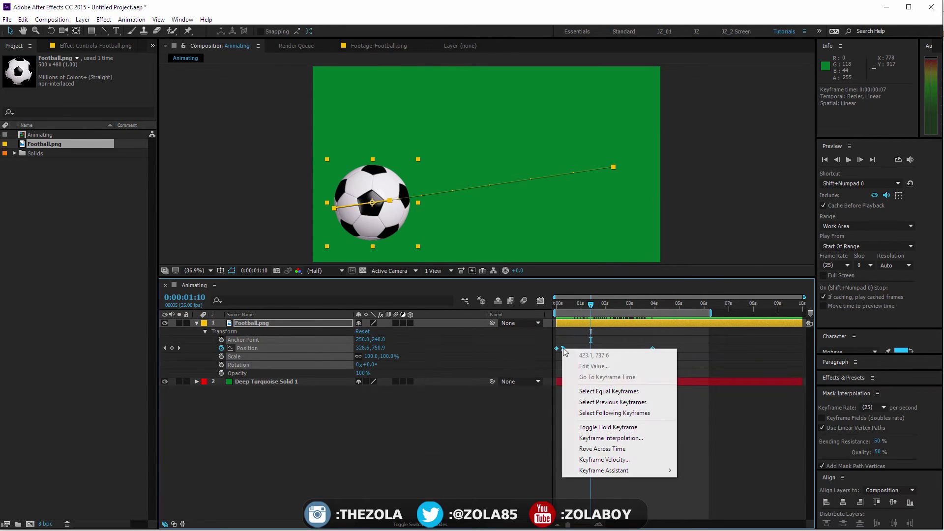
{"action": "left_click", "coordinate": [618, 444]}
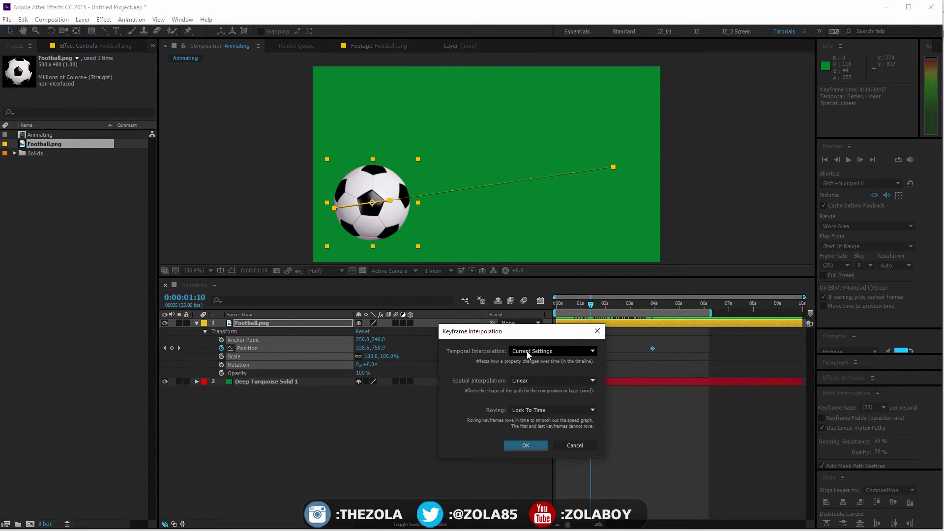
{"action": "left_click", "coordinate": [529, 445]}
{"action": "left_click", "coordinate": [614, 427]}
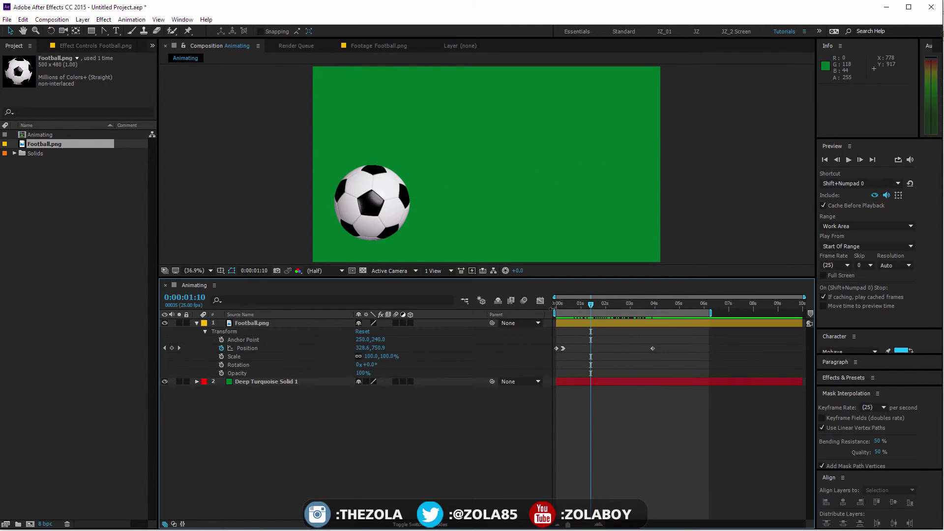
{"action": "left_click_drag", "start_coordinate": [563, 348], "coordinate": [594, 348]}
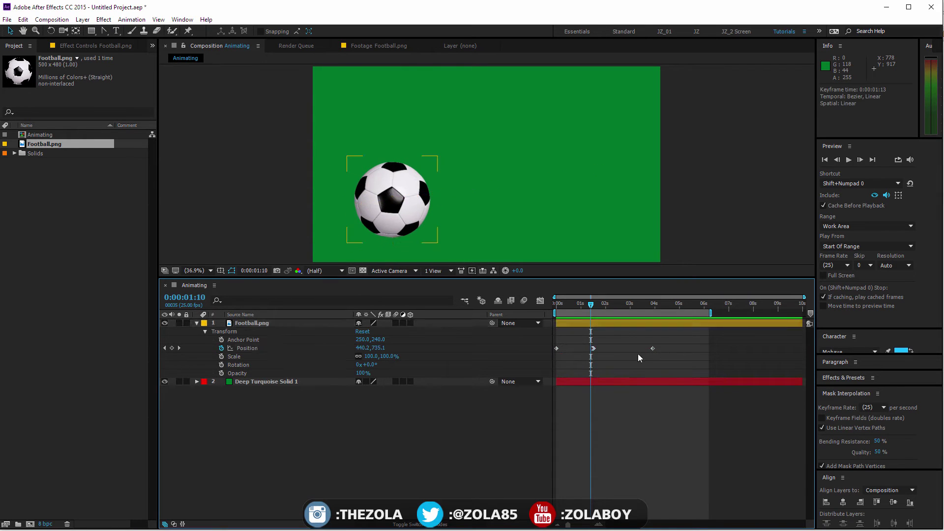
{"action": "left_click", "coordinate": [311, 419]}
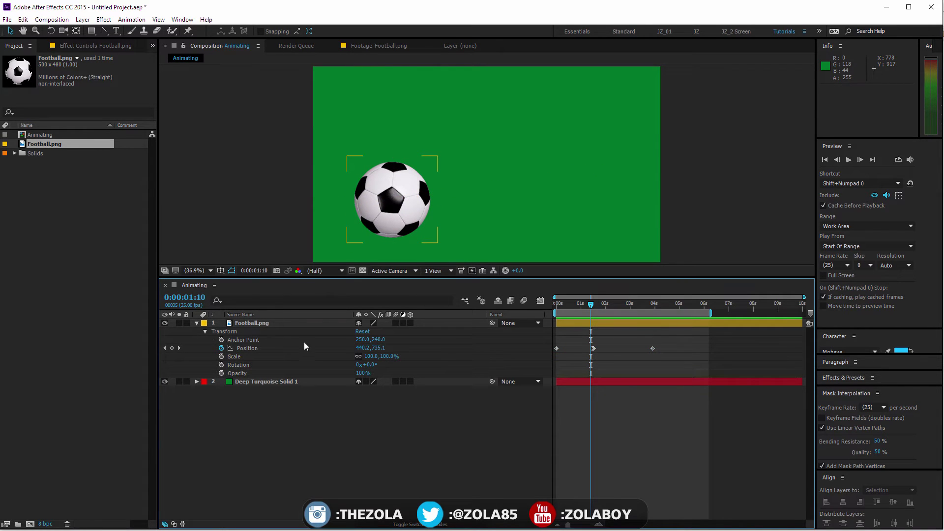
- Replace the football's position animation with a single keyframe at 0:00:00:00, with the ball placed at about 901.5, 870.8
{"action": "left_click", "coordinate": [222, 349]}
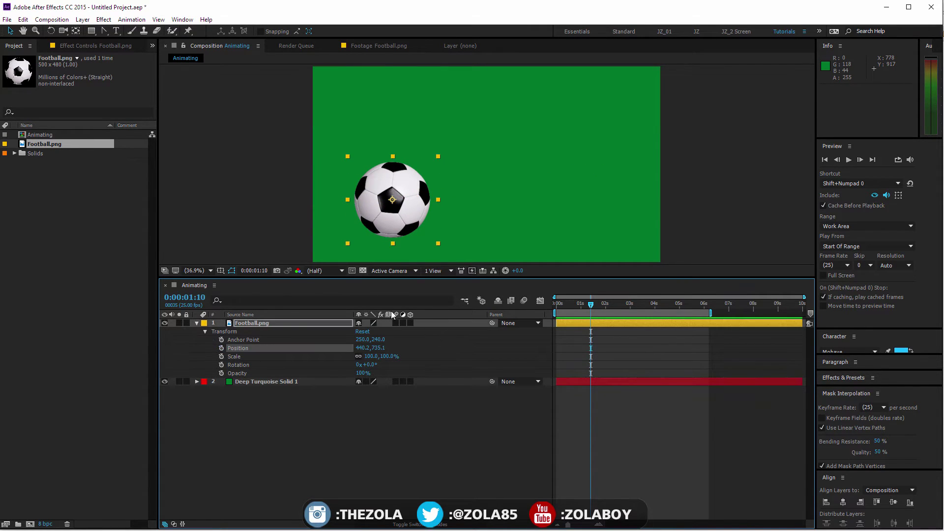
{"action": "left_click_drag", "start_coordinate": [398, 215], "coordinate": [481, 240]}
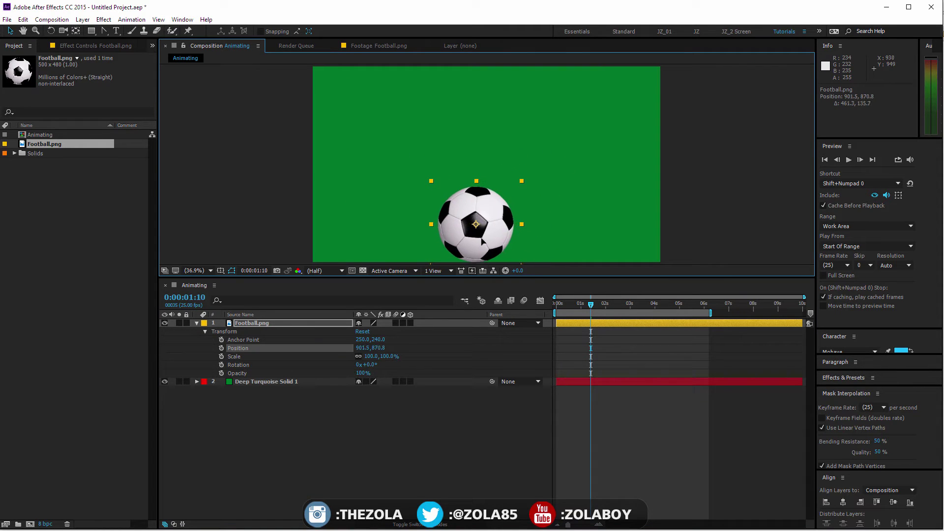
{"action": "left_click_drag", "start_coordinate": [598, 312], "coordinate": [545, 309]}
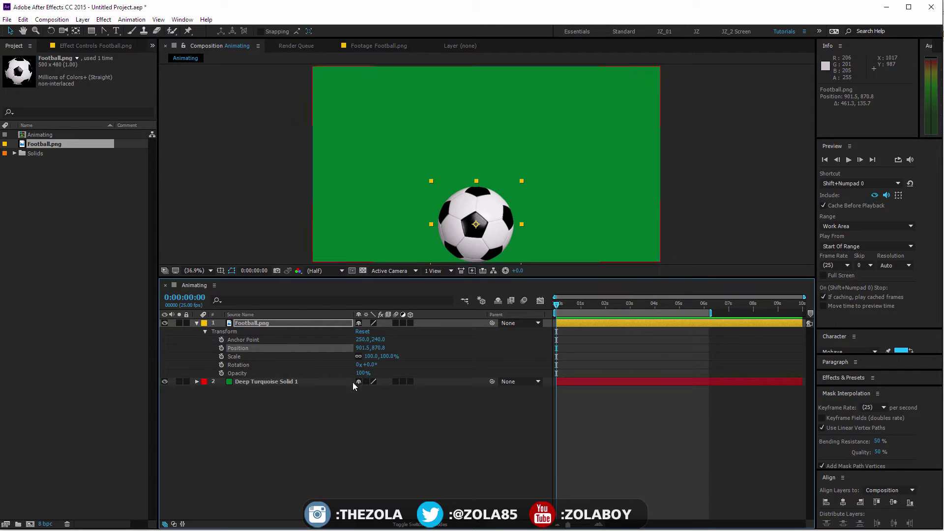
{"action": "left_click", "coordinate": [222, 349]}
- At 0:00:01:00, raise the football straight up to a vertical position of about 245.8, adding a second position keyframe
{"action": "left_click_drag", "start_coordinate": [563, 305], "coordinate": [582, 307]}
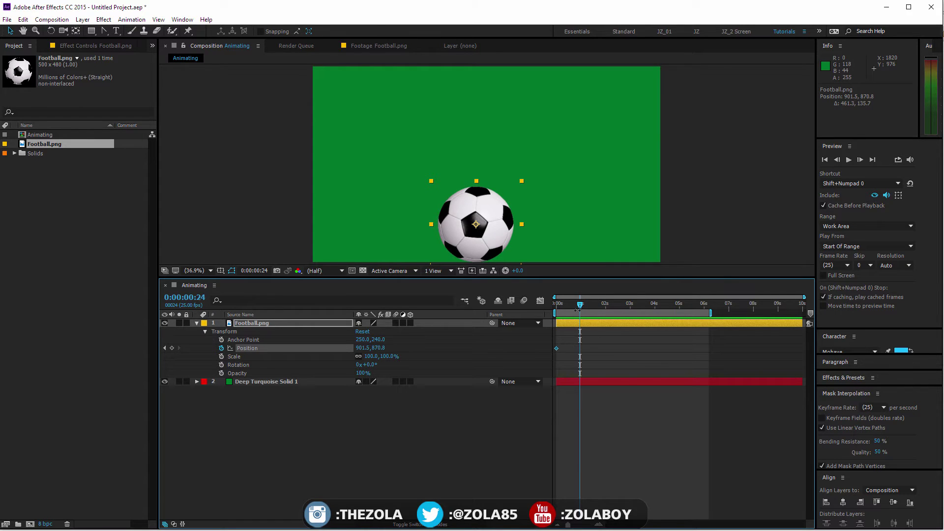
{"action": "left_click_drag", "start_coordinate": [565, 307], "coordinate": [590, 313]}
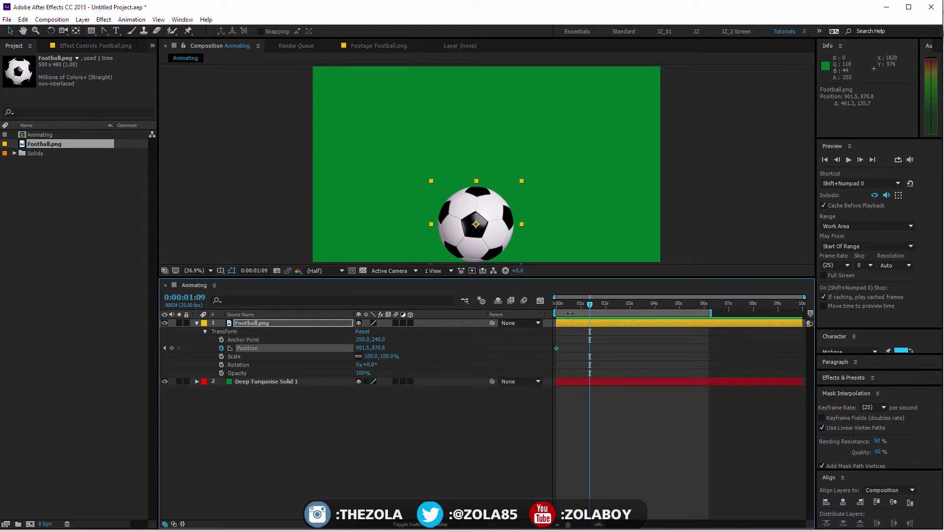
{"action": "mouse_move", "coordinate": [585, 305]}
{"action": "left_mouse_down"}
{"action": "mouse_move", "coordinate": [541, 309]}
{"action": "mouse_move", "coordinate": [582, 306]}
{"action": "left_mouse_up"}
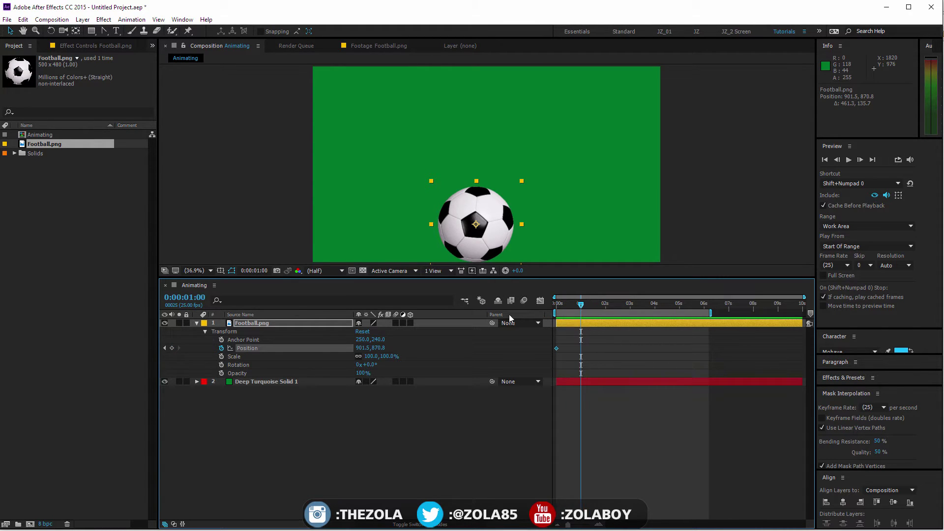
{"action": "left_click_drag", "start_coordinate": [382, 351], "coordinate": [41, 366]}
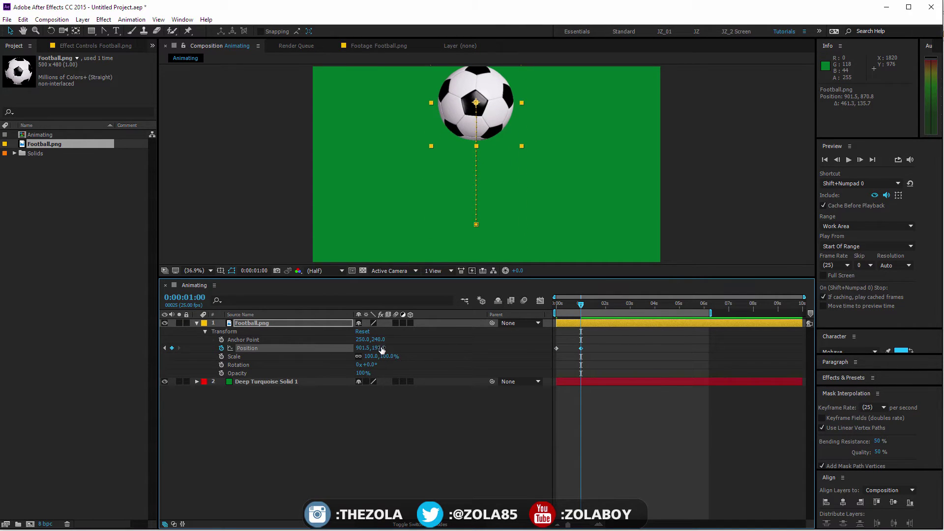
{"action": "left_click_drag", "start_coordinate": [383, 350], "coordinate": [568, 355]}
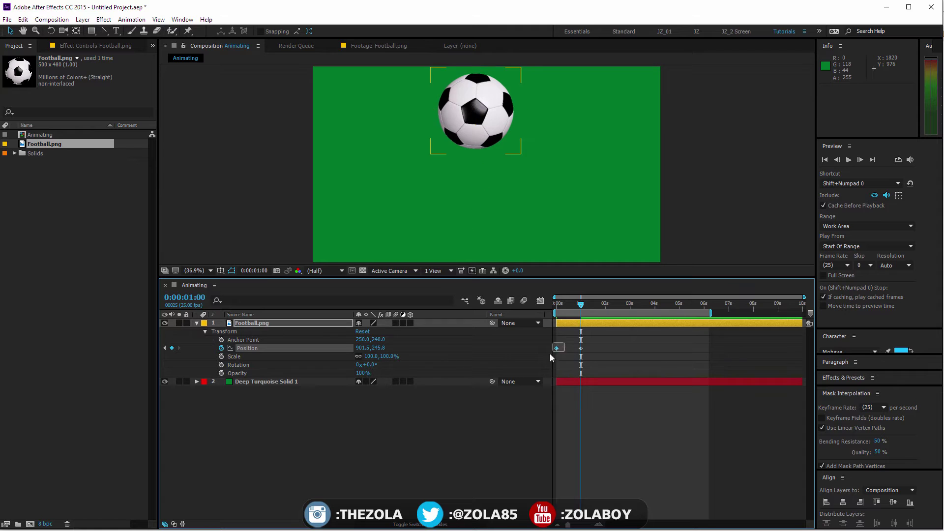
- Copy the first position keyframe, paste it near two seconds, shift the copy to 0:00:01:24 and scrub through the bounce
{"action": "left_click_drag", "start_coordinate": [564, 303], "coordinate": [604, 306]}
{"action": "key", "text": "ctrl+c"}
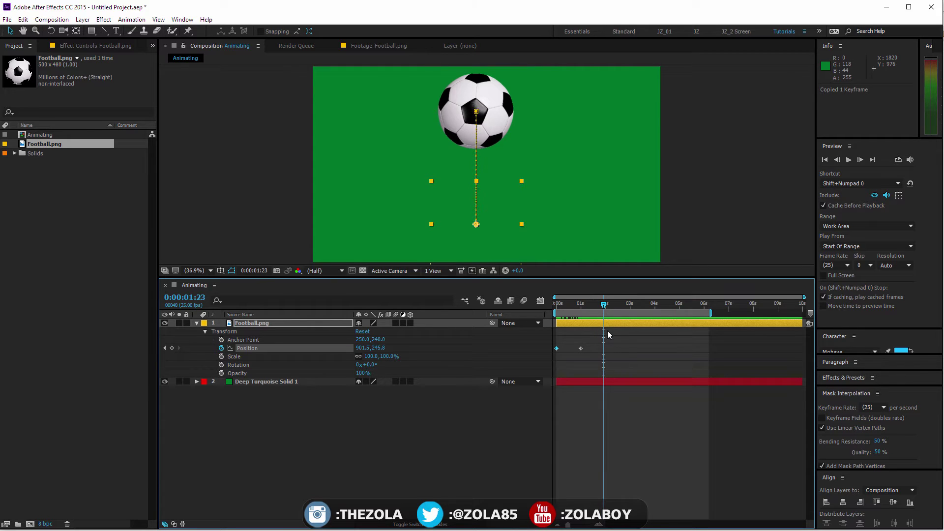
{"action": "key", "text": "ctrl+v"}
{"action": "left_click_drag", "start_coordinate": [604, 348], "coordinate": [606, 342]}
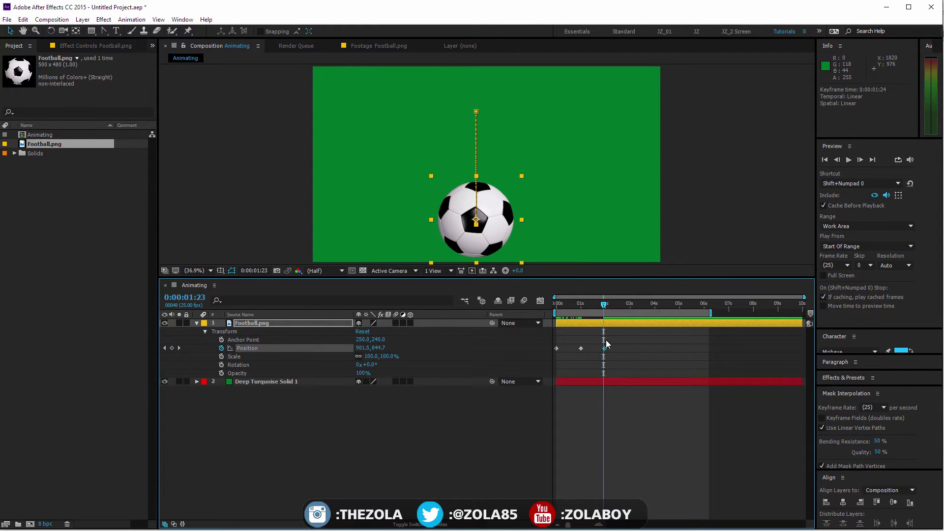
{"action": "left_click_drag", "start_coordinate": [588, 306], "coordinate": [571, 308]}
- Select all three position keyframes and end the work area at 0:00:01:00
{"action": "left_click_drag", "start_coordinate": [596, 344], "coordinate": [536, 369]}
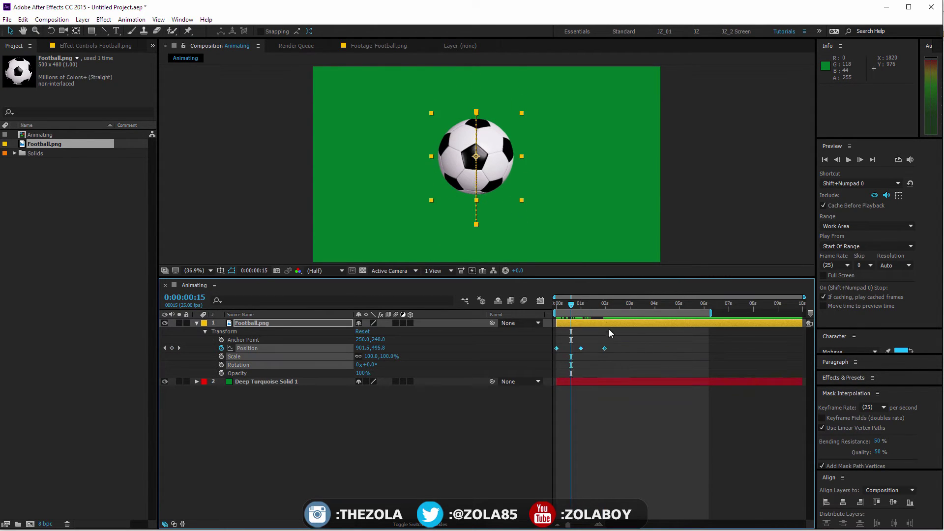
{"action": "key", "text": "equal"}
{"action": "key", "text": "equal"}
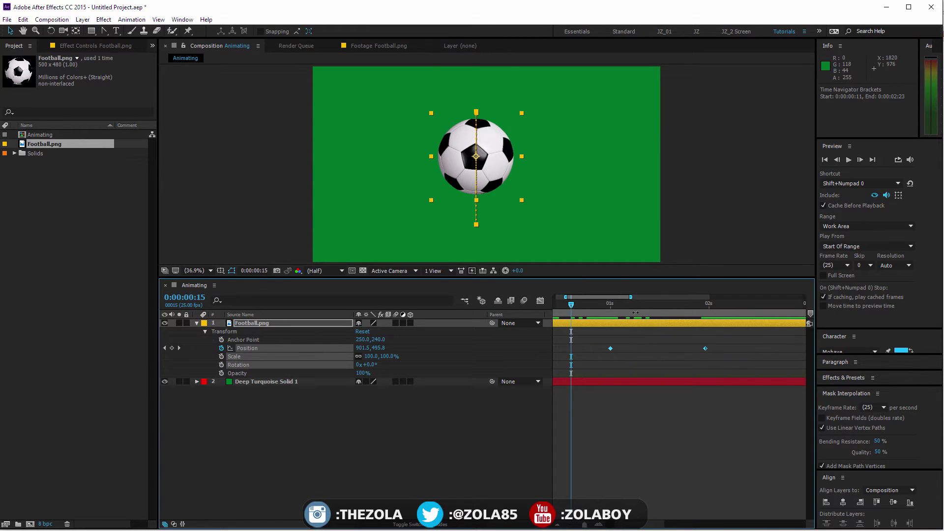
{"action": "left_click", "coordinate": [612, 305]}
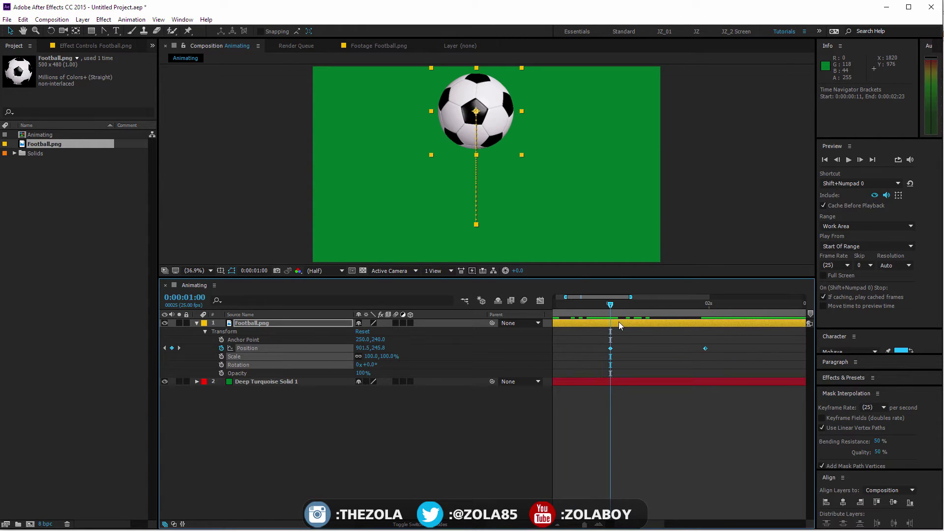
{"action": "key", "text": "n"}
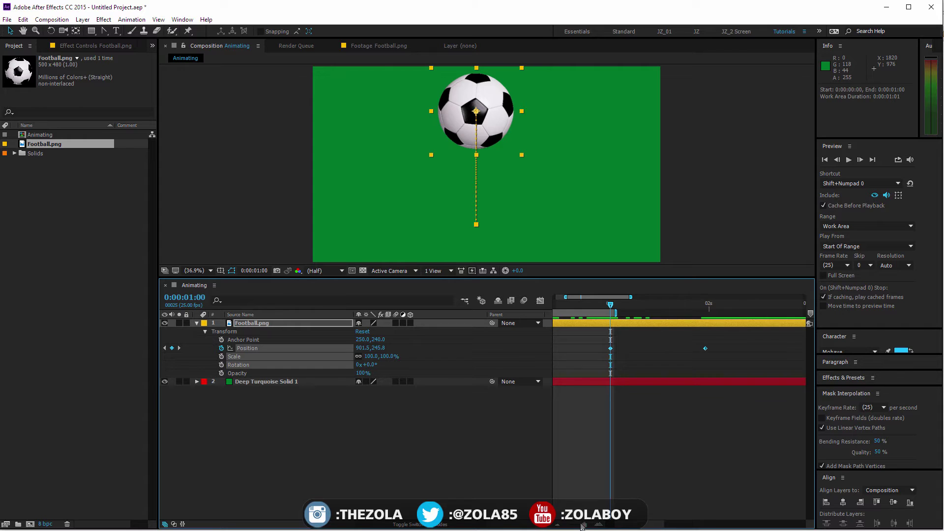
- Compress the spacing of the three position keyframes so the last sits at about 0:00:01:00, and play the bounce
{"action": "left_click_drag", "start_coordinate": [582, 526], "coordinate": [570, 526]}
{"action": "left_click_drag", "start_coordinate": [613, 353], "coordinate": [585, 353]}
{"action": "left_click_drag", "start_coordinate": [578, 308], "coordinate": [582, 306]}
{"action": "key", "text": "space"}
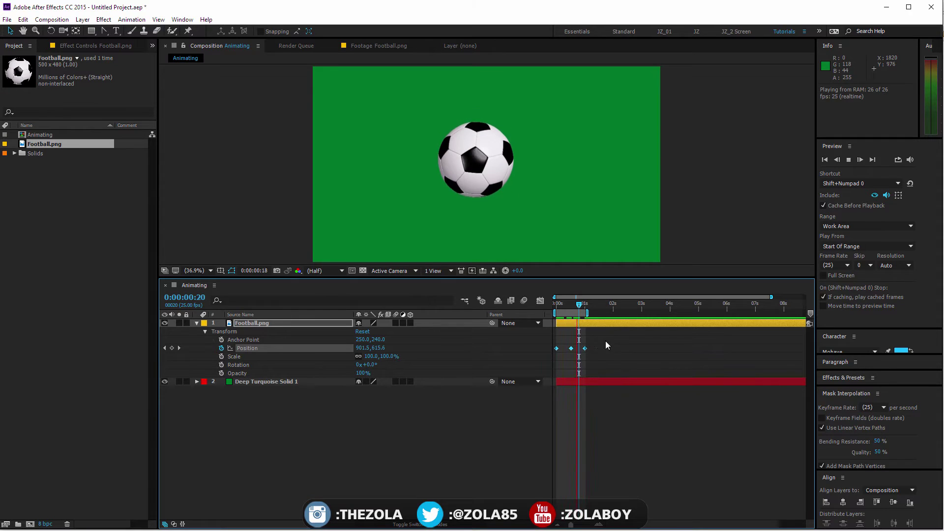
- Apply Easy Ease to all three of the football's position keyframes
{"action": "left_click_drag", "start_coordinate": [606, 342], "coordinate": [558, 359]}
{"action": "right_click", "coordinate": [575, 353]}
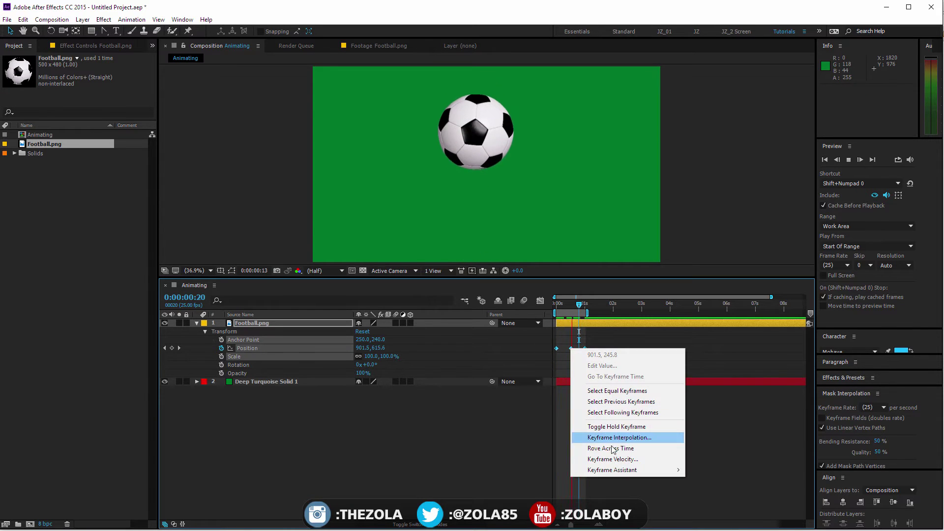
{"action": "mouse_move", "coordinate": [613, 471]}
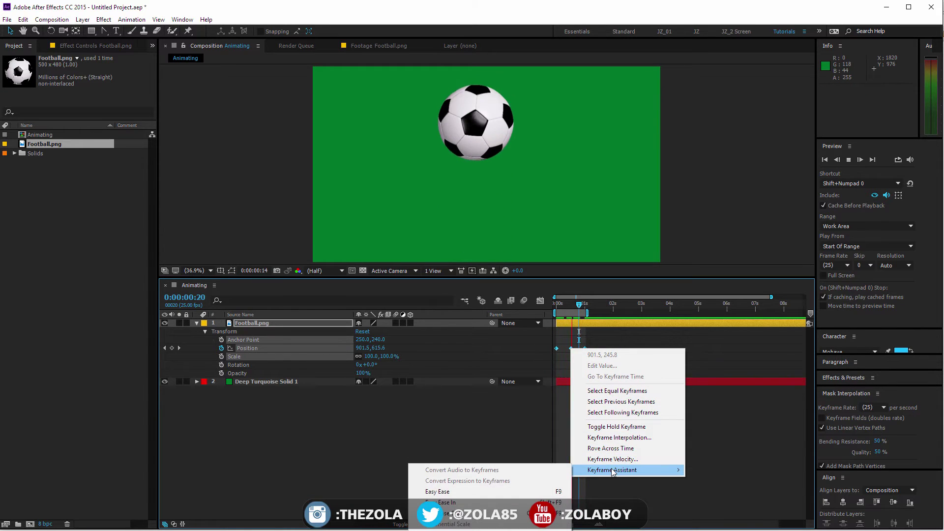
{"action": "left_click", "coordinate": [476, 492]}
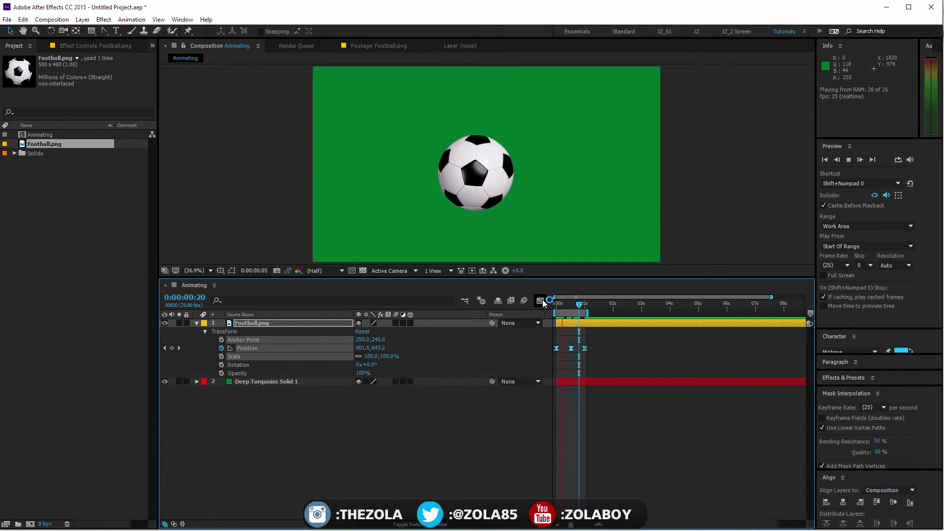
- Open the Graph Editor and display the speed graph of the football's bounce
{"action": "left_click", "coordinate": [540, 300]}
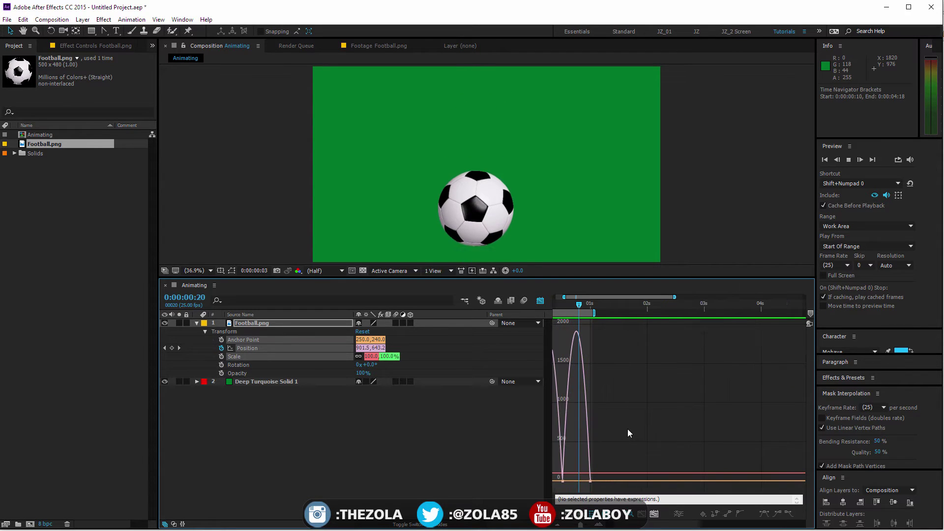
{"action": "scroll", "coordinate": [631, 421], "scroll_direction": "up", "scroll_amount": 6}
{"action": "key", "text": "v"}
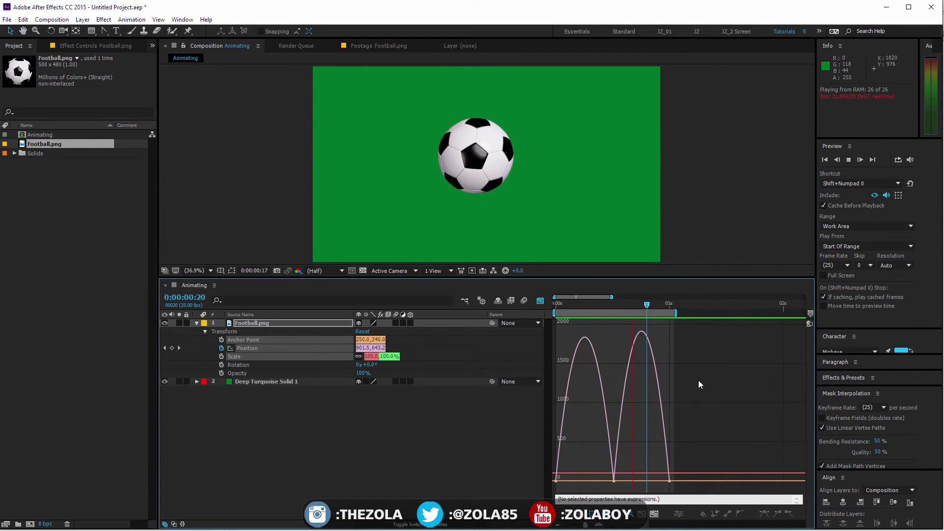
{"action": "right_click", "coordinate": [692, 379]}
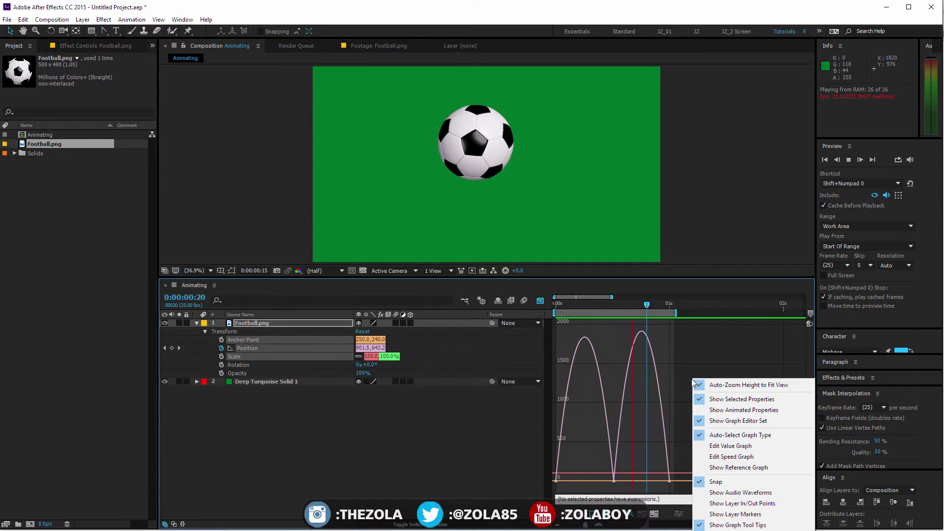
{"action": "left_click", "coordinate": [732, 458]}
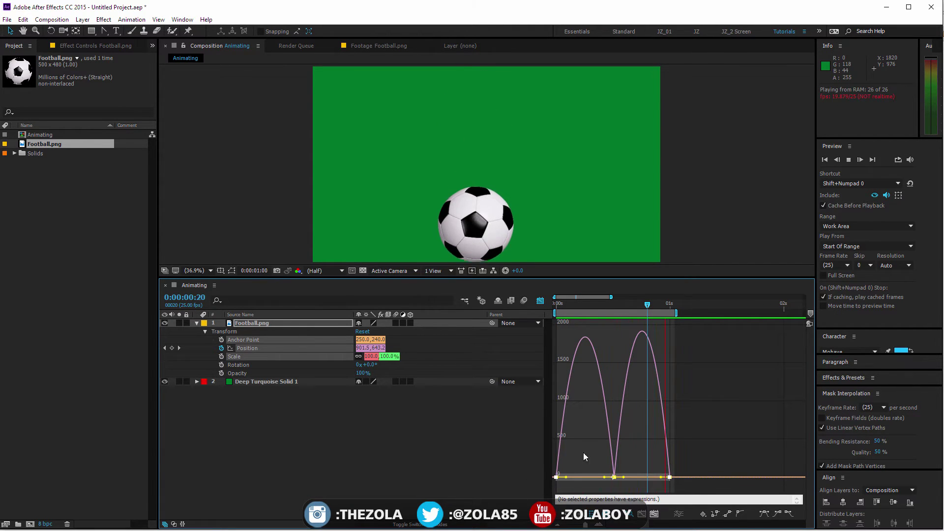
- Reshape the speed curve to peak near the first and last keyframes and slow at the middle one, then close the Graph Editor
{"action": "left_click_drag", "start_coordinate": [566, 477], "coordinate": [562, 482]}
{"action": "left_click_drag", "start_coordinate": [661, 484], "coordinate": [585, 481]}
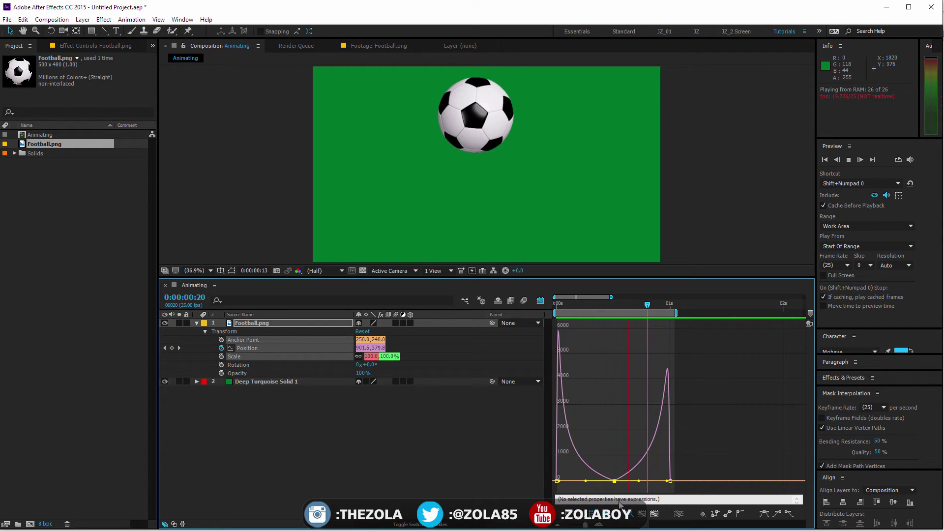
{"action": "left_click", "coordinate": [540, 301]}
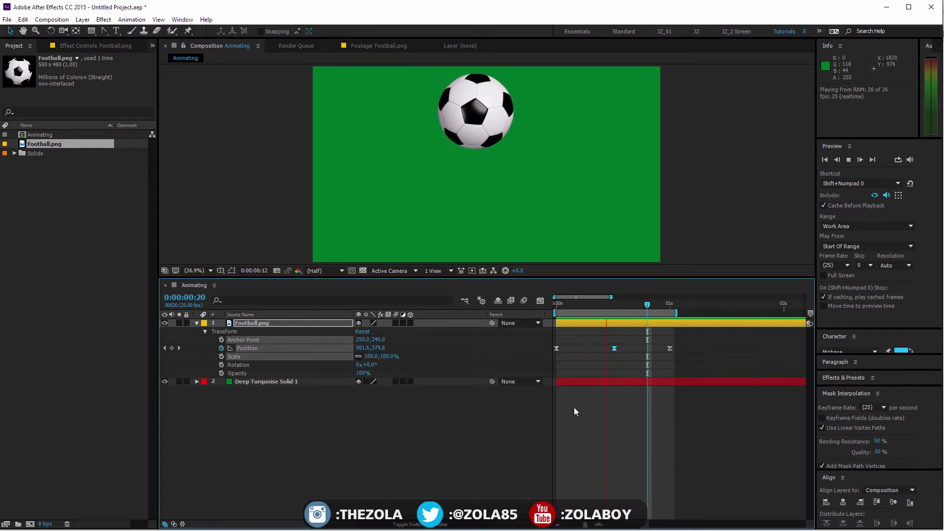
- Extend the work area to the end of the composition at 0:00:09:24 and play the adjusted bounce
{"action": "key", "text": "semicolon"}
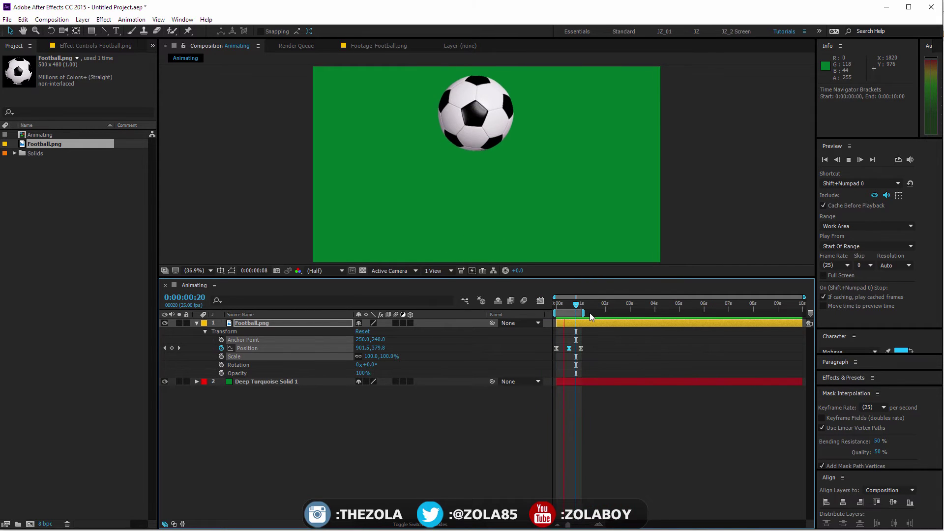
{"action": "left_click_drag", "start_coordinate": [587, 311], "coordinate": [805, 418]}
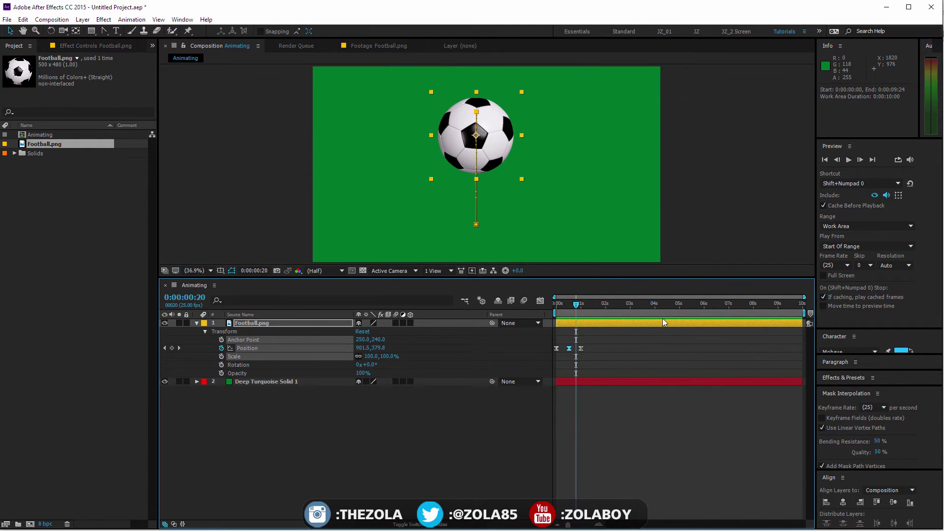
{"action": "key", "text": "space"}
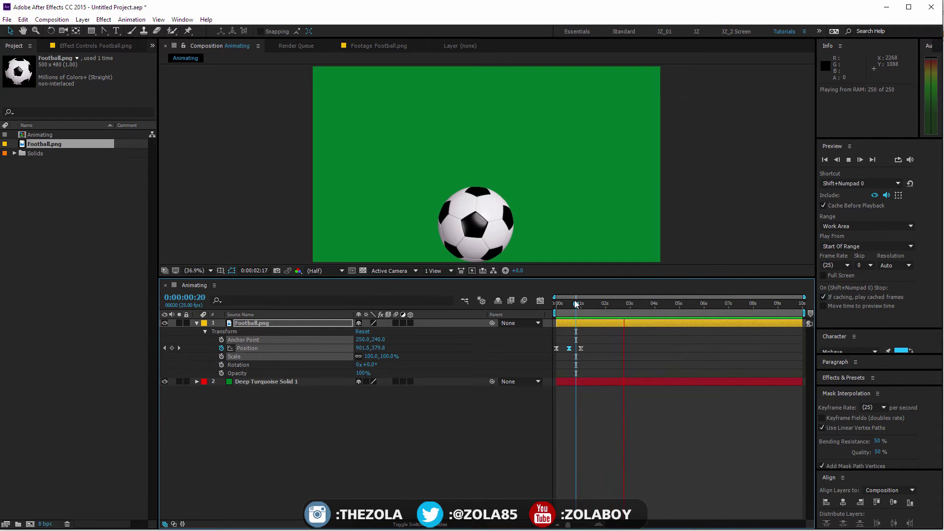
{"action": "key", "text": "space"}
- Copy the middle and last position keyframes, paste them twice to repeat the bounce, the last pair starting at 0:00:02:10, and play it
{"action": "left_click_drag", "start_coordinate": [590, 345], "coordinate": [567, 354]}
{"action": "key", "text": "ctrl+c"}
{"action": "left_click_drag", "start_coordinate": [586, 305], "coordinate": [617, 305]}
{"action": "key", "text": "ctrl+v"}
{"action": "key", "text": "ctrl+v"}
{"action": "key", "text": "space"}
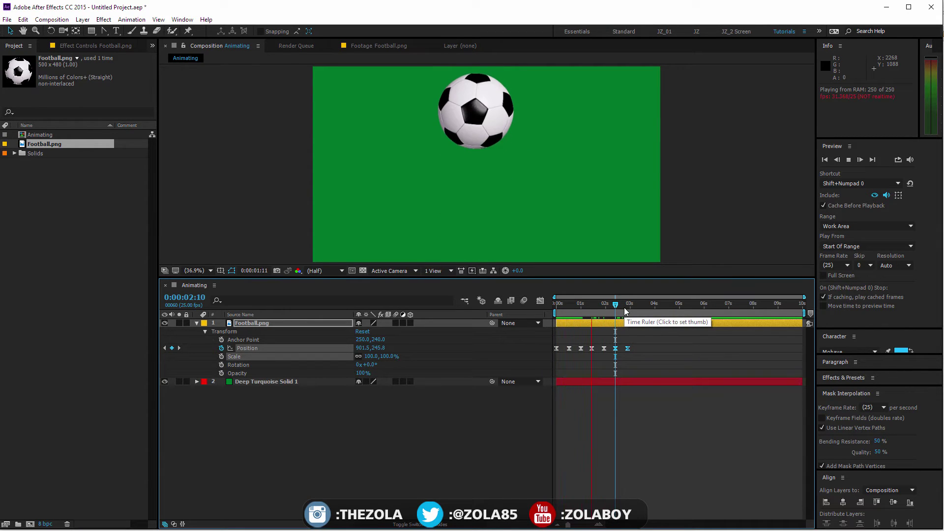
- Stop the preview and delete the football's pasted position keyframes, keeping only the first three
{"action": "key", "text": "space"}
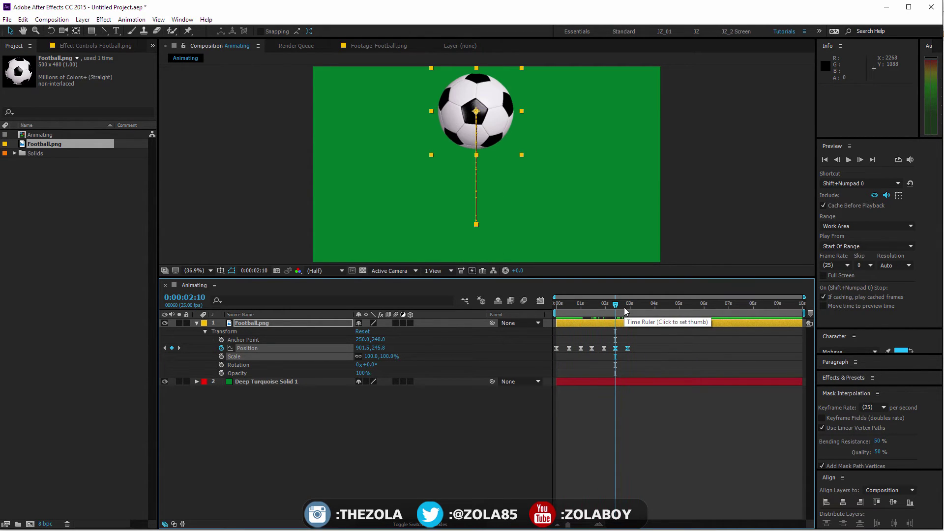
{"action": "left_click_drag", "start_coordinate": [650, 341], "coordinate": [577, 368]}
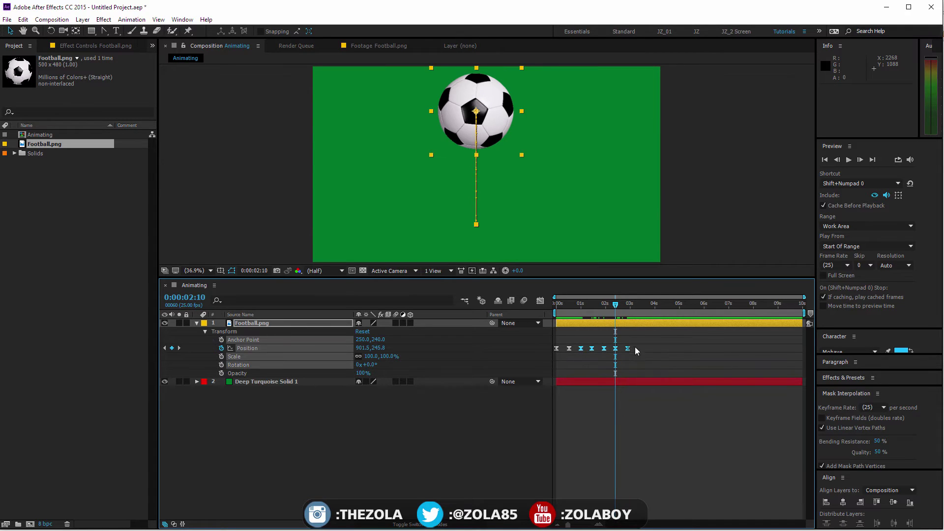
{"action": "key", "text": "Delete"}
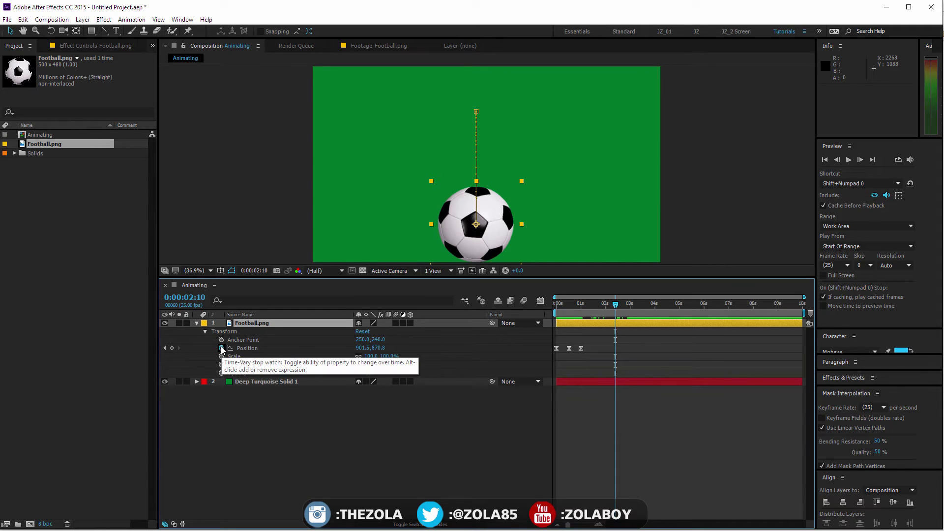
- Add an expression to the football's Position using loopOut(type = "cycle", numKeyframes = 0)
{"action": "left_click", "coordinate": [222, 349], "text": "alt"}
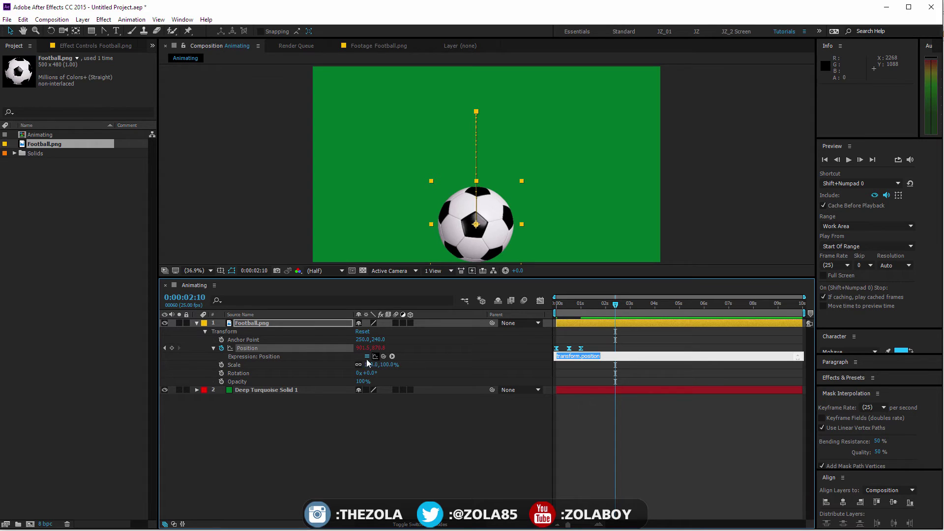
{"action": "left_click", "coordinate": [392, 356]}
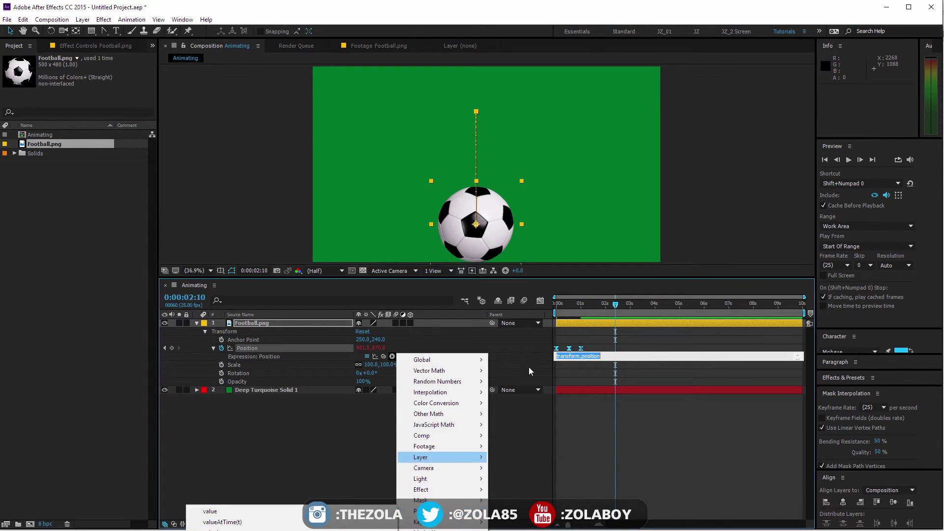
{"action": "left_click", "coordinate": [536, 275]}
{"action": "left_click_drag", "start_coordinate": [538, 276], "coordinate": [527, 130]}
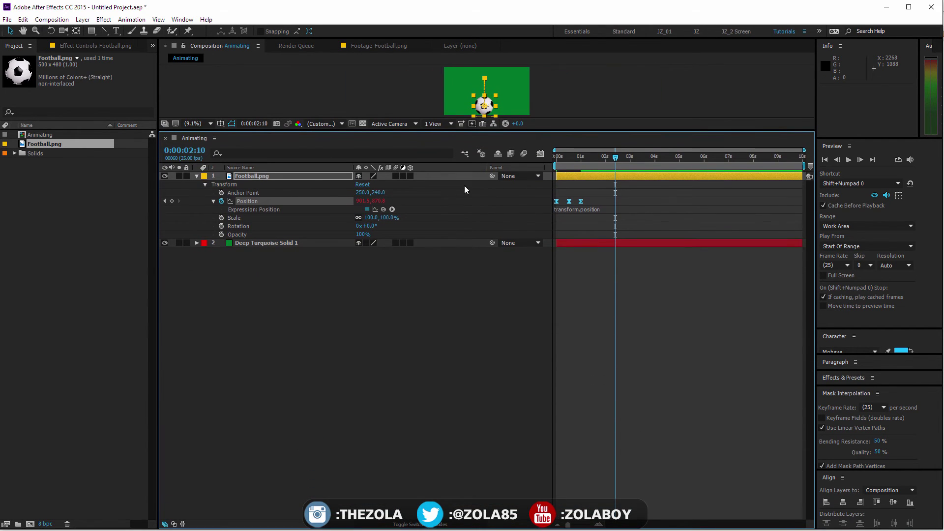
{"action": "left_click", "coordinate": [392, 209]}
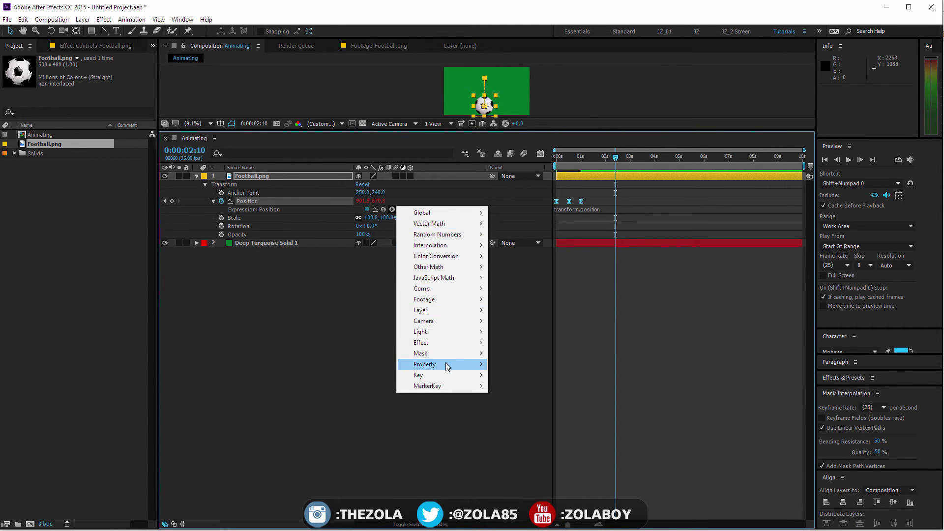
{"action": "mouse_move", "coordinate": [445, 362]}
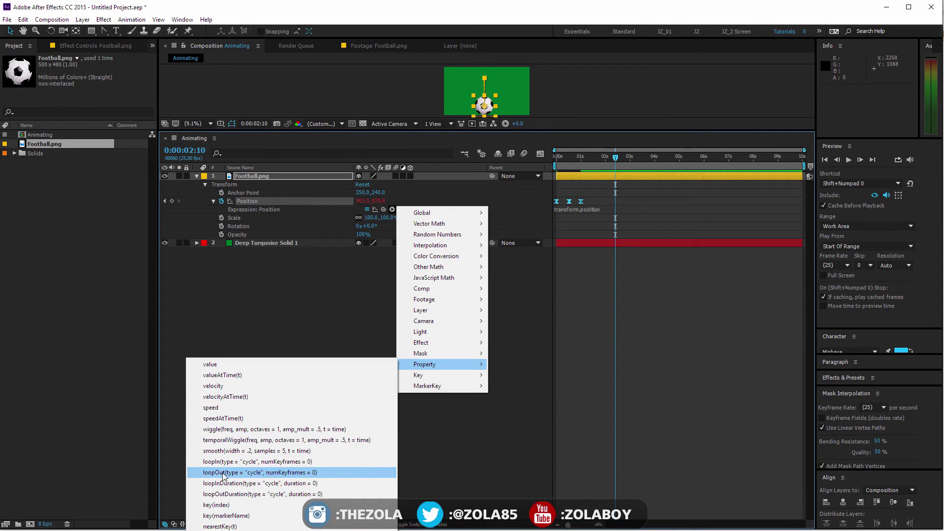
{"action": "left_click", "coordinate": [253, 473]}
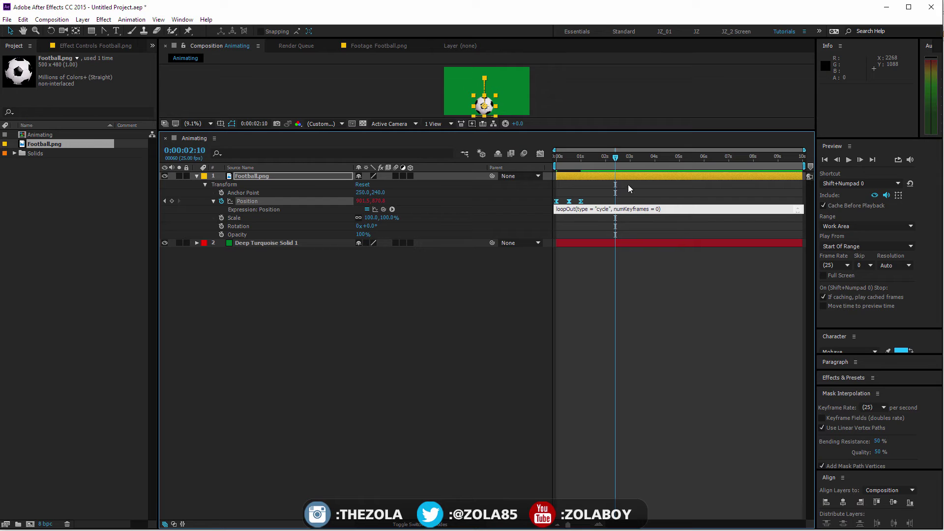
{"action": "left_click", "coordinate": [654, 271]}
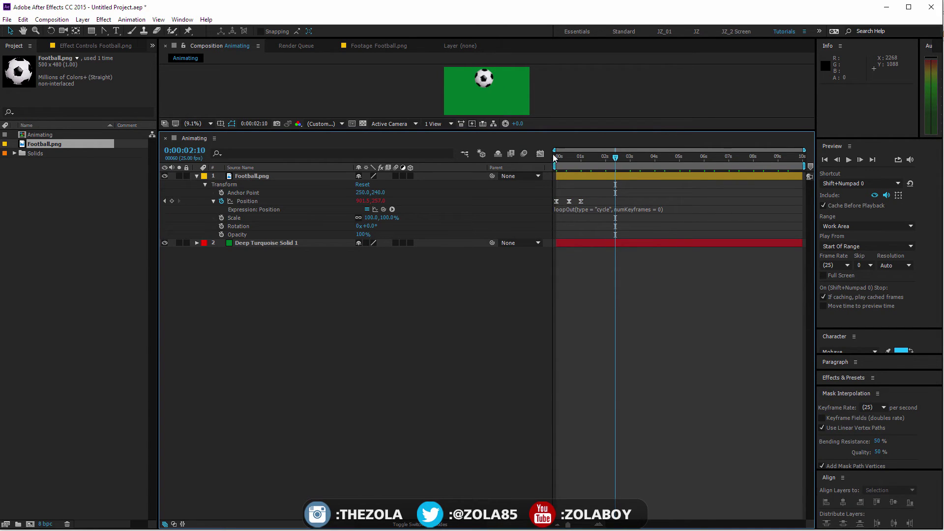
- Enlarge the composition view again, play the looping bounce and select the football's three position keyframes
{"action": "left_click_drag", "start_coordinate": [549, 131], "coordinate": [549, 284]}
{"action": "key", "text": "space"}
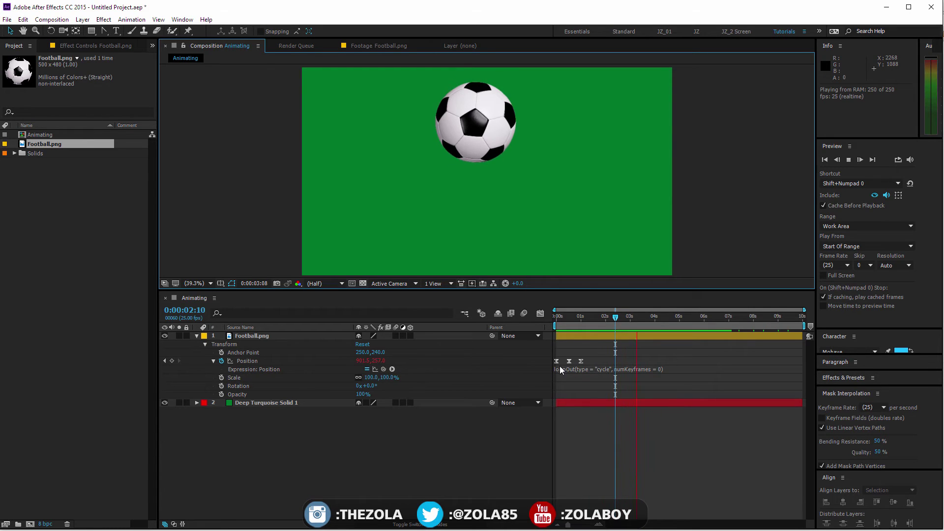
{"action": "left_click_drag", "start_coordinate": [589, 353], "coordinate": [569, 370]}
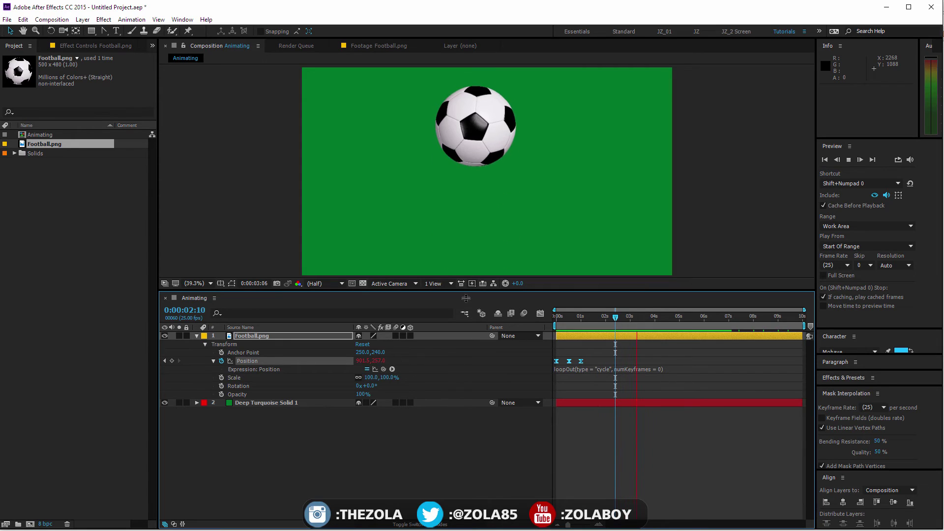
- Keyframe the football's opacity at 100% at 0:00:00:00 and at 0% a few frames in
{"action": "left_click_drag", "start_coordinate": [567, 316], "coordinate": [539, 330]}
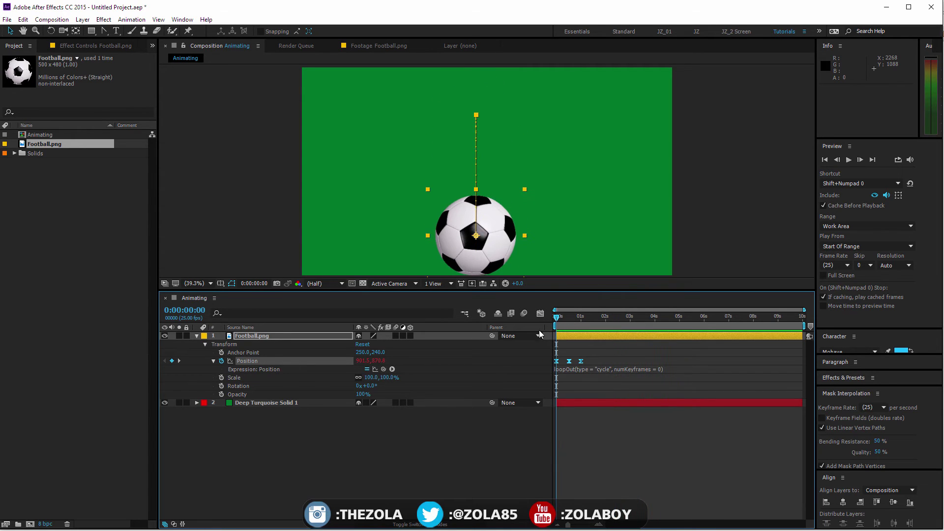
{"action": "left_click", "coordinate": [221, 394]}
{"action": "left_click_drag", "start_coordinate": [558, 320], "coordinate": [561, 319]}
{"action": "left_click", "coordinate": [360, 394]}
{"action": "type", "text": "0"}
{"action": "key", "text": "Return"}
- Copy the two opacity keyframes, paste them repeatedly to make the football flicker, and play it
{"action": "left_click_drag", "start_coordinate": [574, 388], "coordinate": [545, 408]}
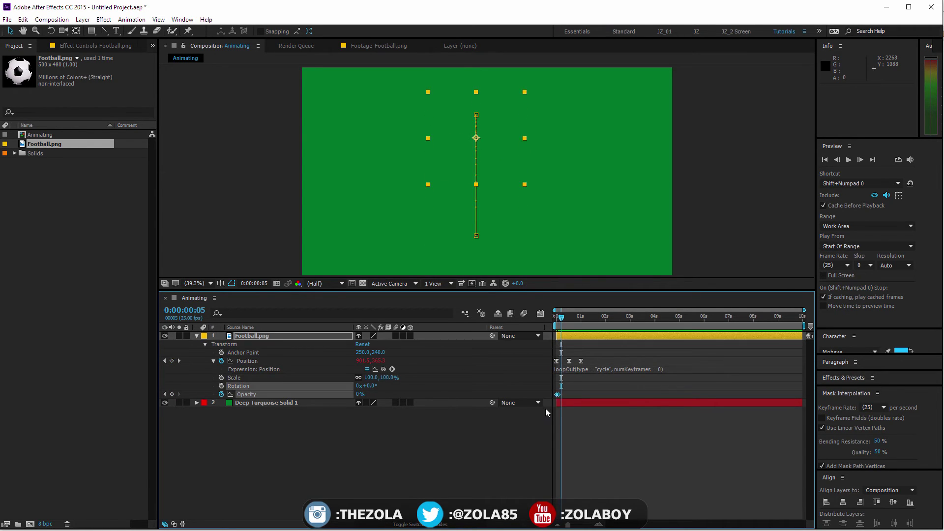
{"action": "key", "text": "ctrl+c"}
{"action": "key", "text": "ctrl+v"}
{"action": "left_click_drag", "start_coordinate": [561, 333], "coordinate": [577, 319]}
{"action": "key", "text": "Page_Down"}
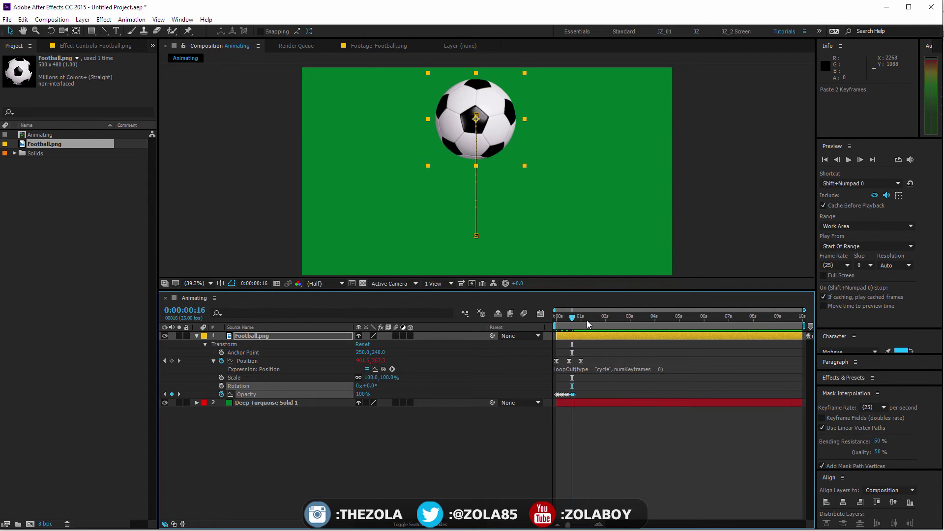
{"action": "key", "text": "space"}
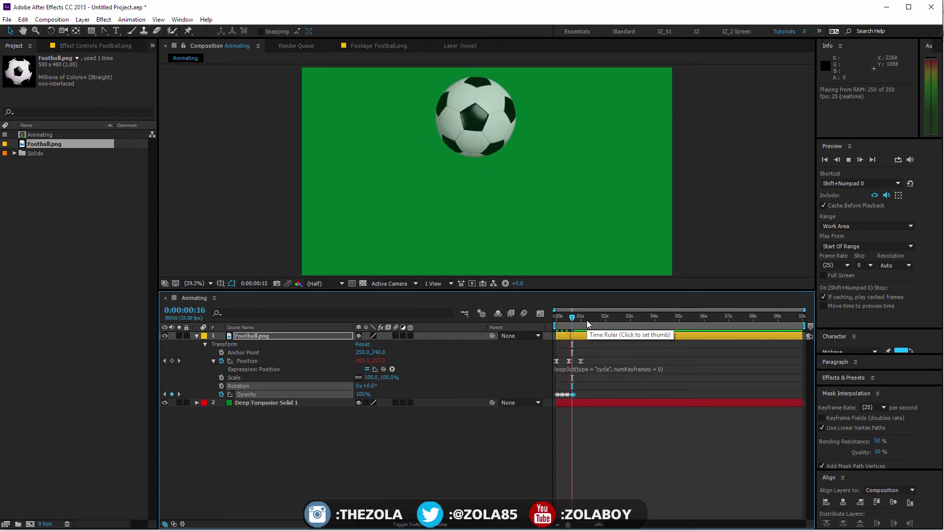
- Delete the pasted opacity keyframes, return to 0:00:00:00 and turn off opacity animation on the football, leaving it at 100%
{"action": "left_click_drag", "start_coordinate": [599, 387], "coordinate": [566, 401]}
{"action": "key", "text": "Delete"}
{"action": "key", "text": "Home"}
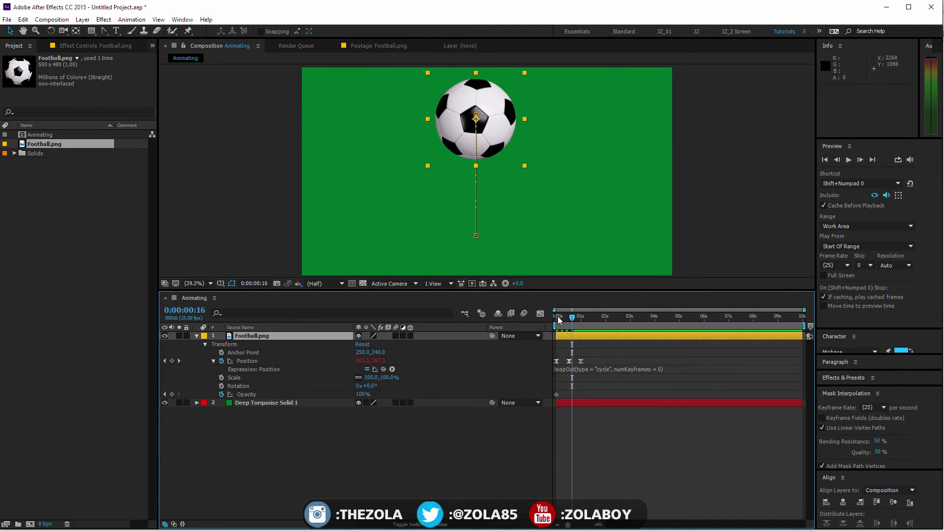
{"action": "left_click", "coordinate": [222, 394]}
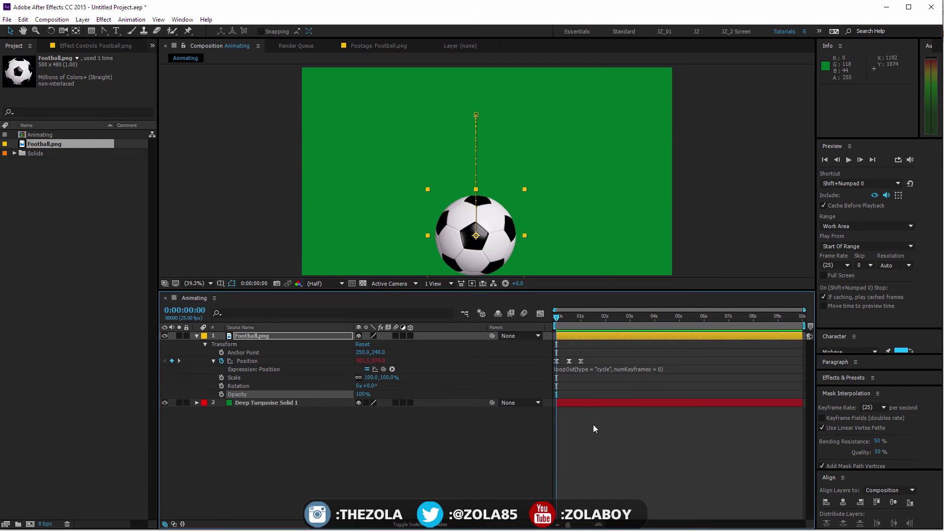
{"action": "left_click", "coordinate": [580, 352]}
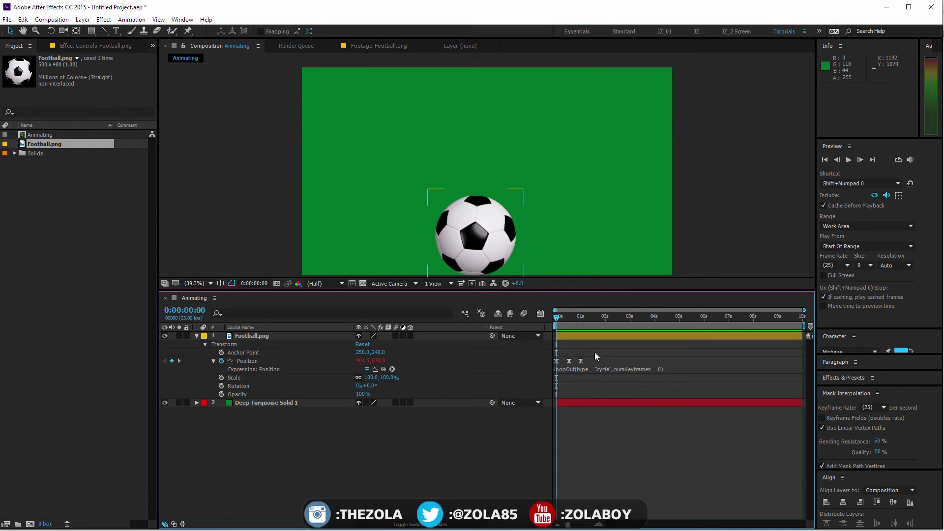
- Duplicate the Football.png layer, then hide and collapse the lower copy
{"action": "left_click", "coordinate": [281, 339]}
{"action": "key", "text": "ctrl+d"}
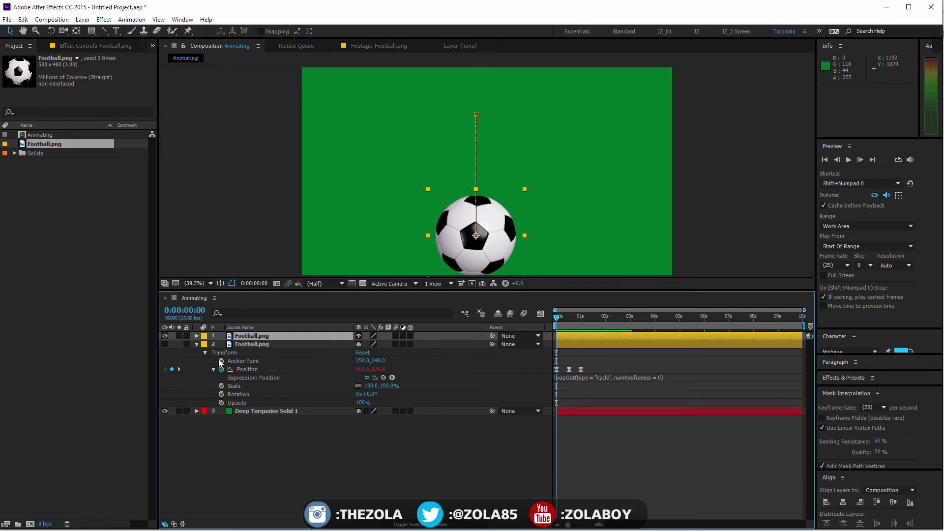
{"action": "left_click", "coordinate": [244, 345]}
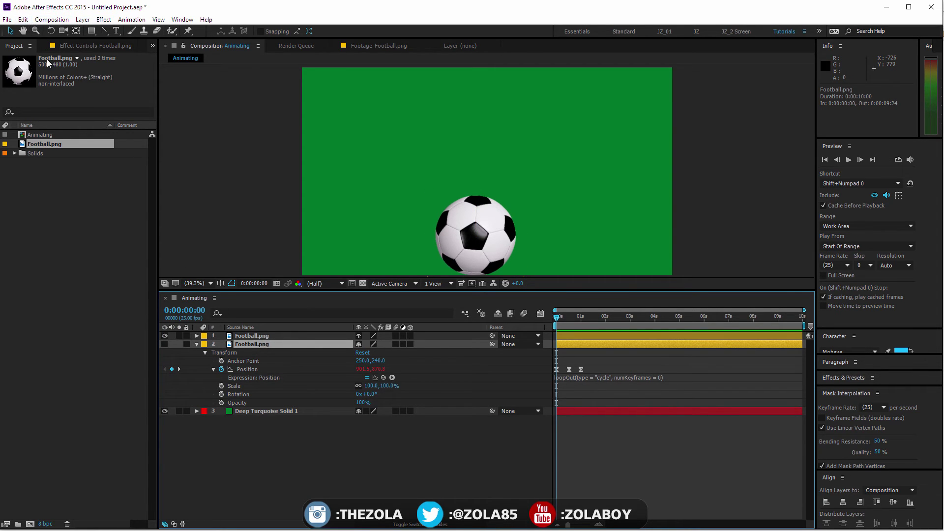
{"action": "left_click", "coordinate": [25, 20]}
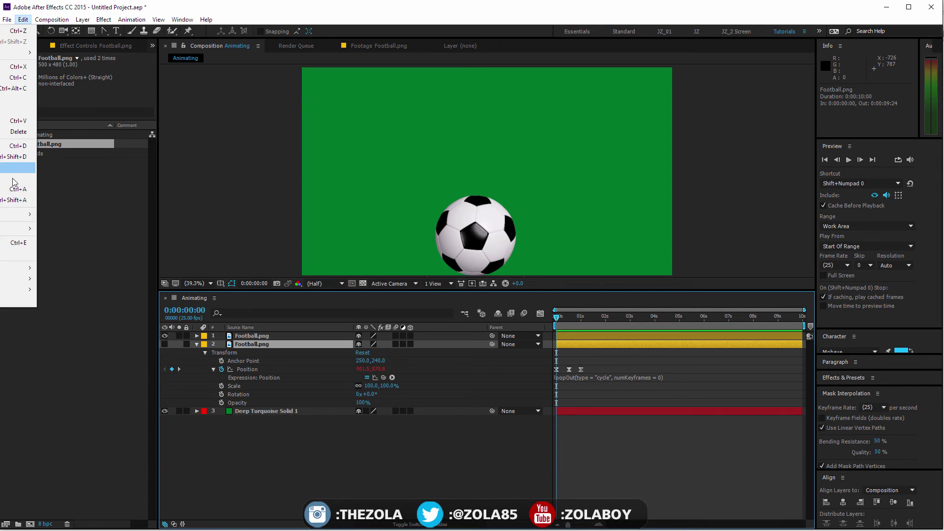
{"action": "left_click", "coordinate": [300, 433]}
{"action": "left_click", "coordinate": [196, 344]}
- Reveal the top football layer's keyframes, delete its last position keyframe and play the loop with two keyframes
{"action": "left_click", "coordinate": [261, 336]}
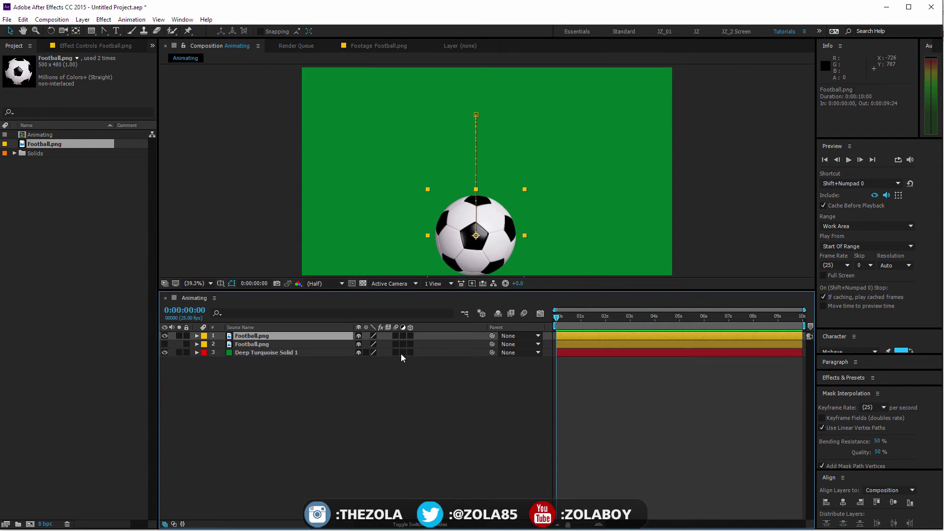
{"action": "key", "text": "u"}
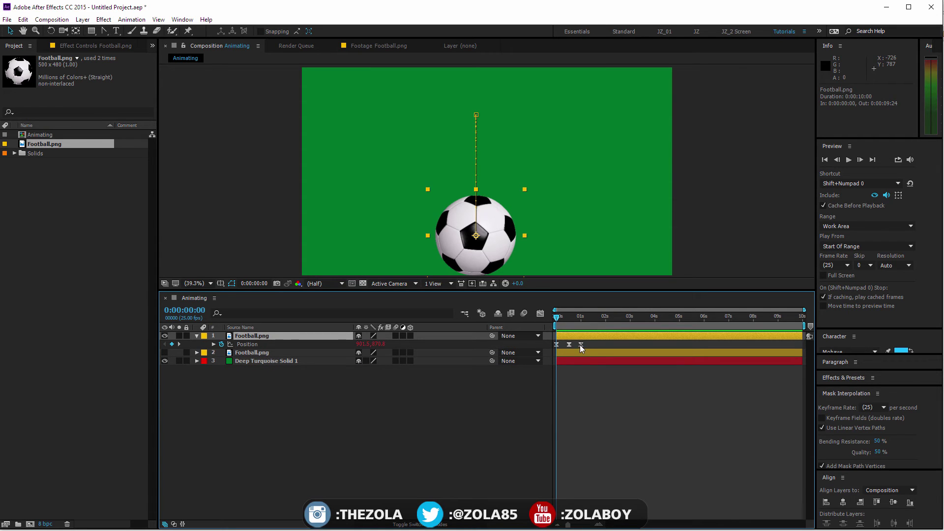
{"action": "left_click", "coordinate": [580, 345]}
{"action": "key", "text": "Delete"}
{"action": "key", "text": "space"}
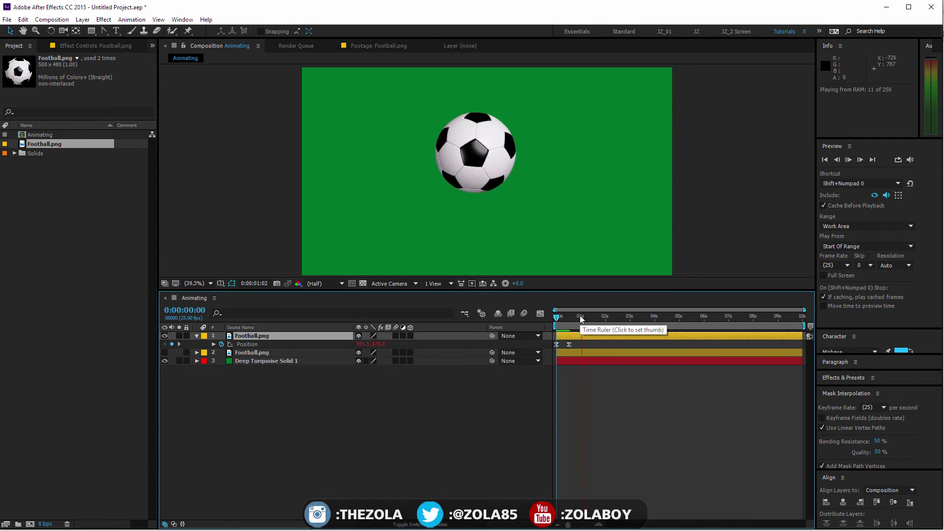
{"action": "key", "text": "space"}
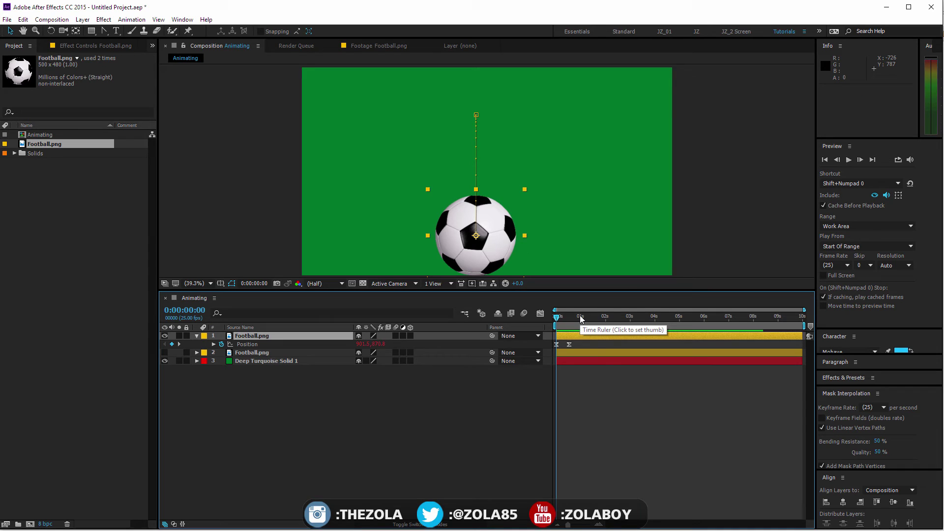
- Reveal the top football's position expression and replay the cycle, checking the motion at and beyond the second keyframe
{"action": "left_click", "coordinate": [197, 336]}
{"action": "left_click", "coordinate": [196, 336]}
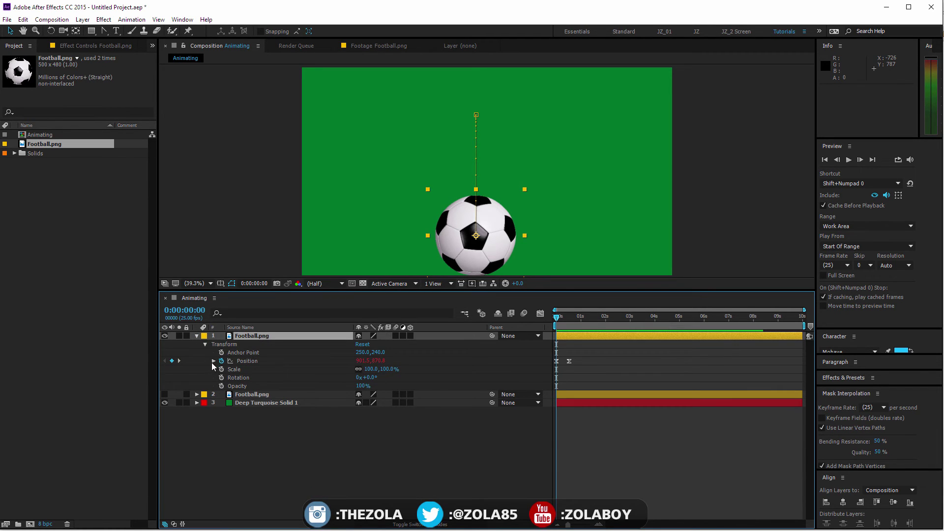
{"action": "left_click", "coordinate": [213, 360]}
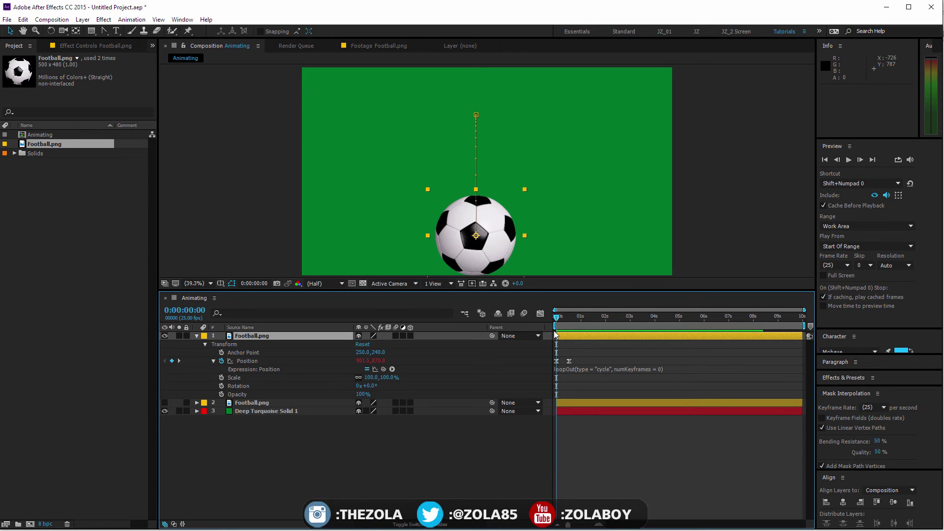
{"action": "key", "text": "space"}
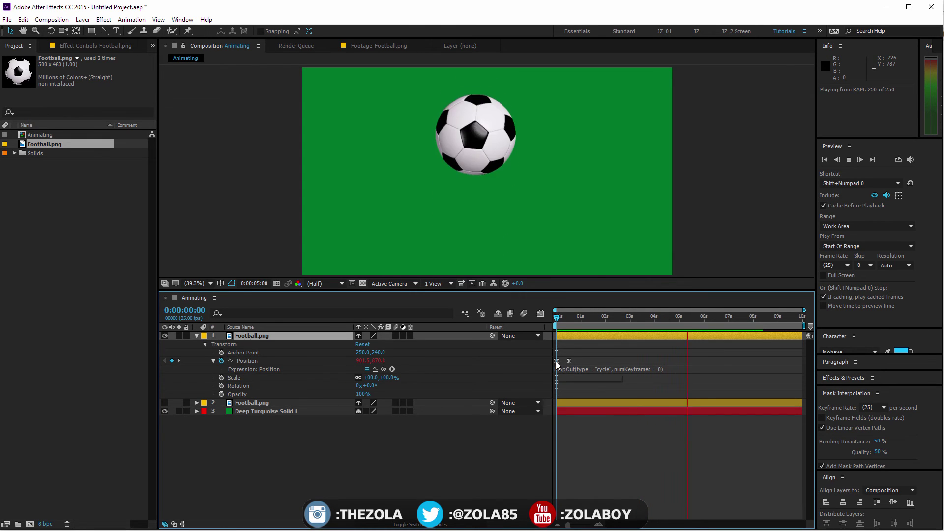
{"action": "left_click", "coordinate": [569, 320]}
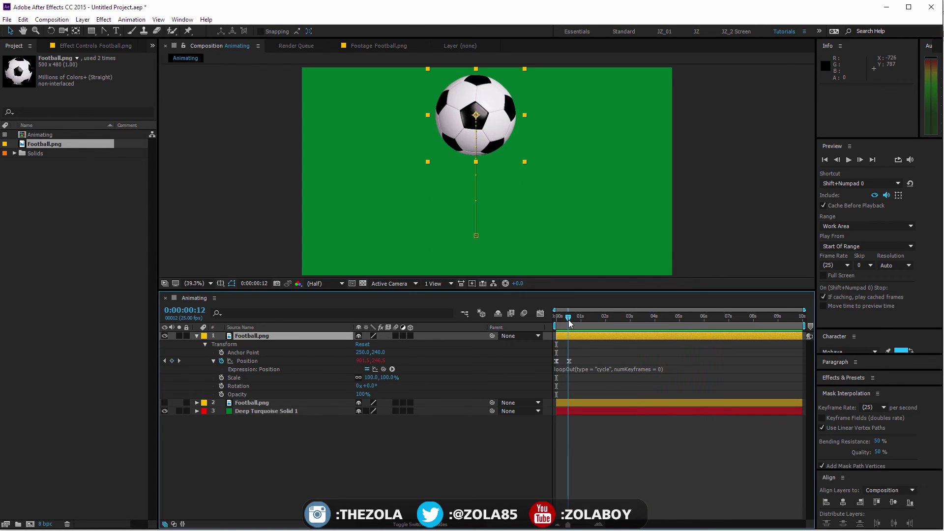
{"action": "left_click_drag", "start_coordinate": [569, 320], "coordinate": [570, 321]}
{"action": "left_click_drag", "start_coordinate": [570, 322], "coordinate": [616, 319]}
{"action": "key", "text": "space"}
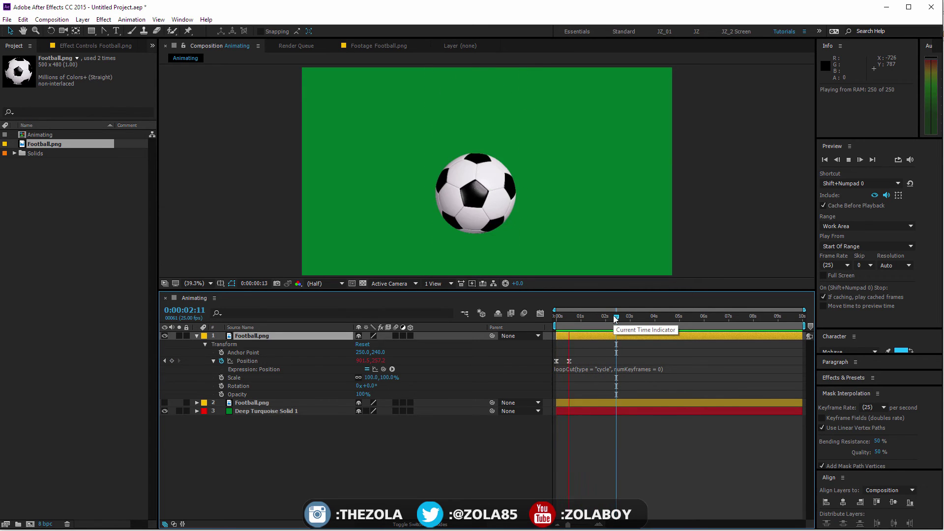
{"action": "key", "text": "space"}
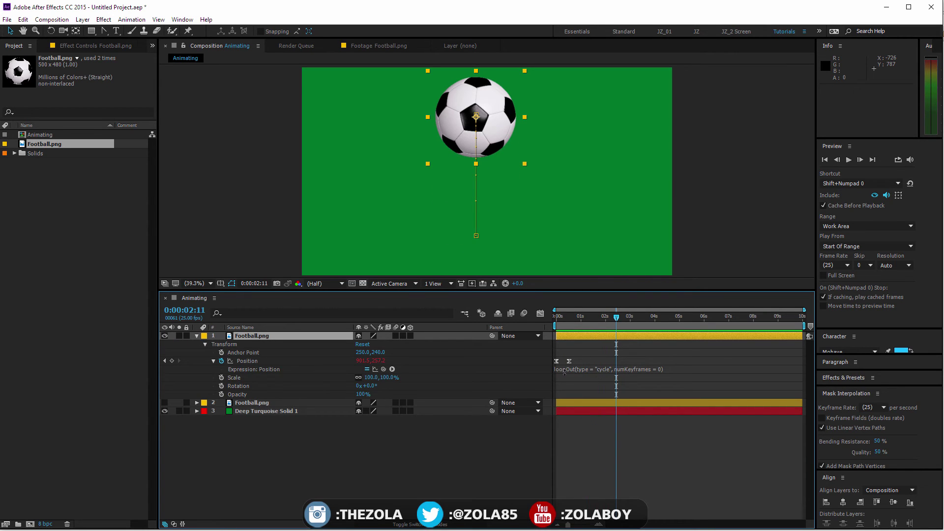
- Change the loopOut type in the top football's position expression from "cycle" to "pingpong" and play the result
{"action": "left_click", "coordinate": [605, 372]}
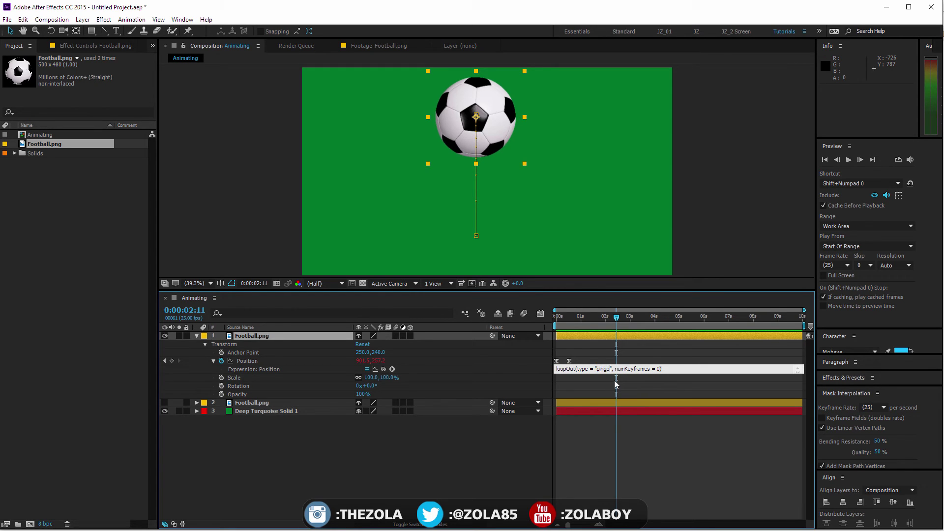
{"action": "left_click", "coordinate": [627, 453]}
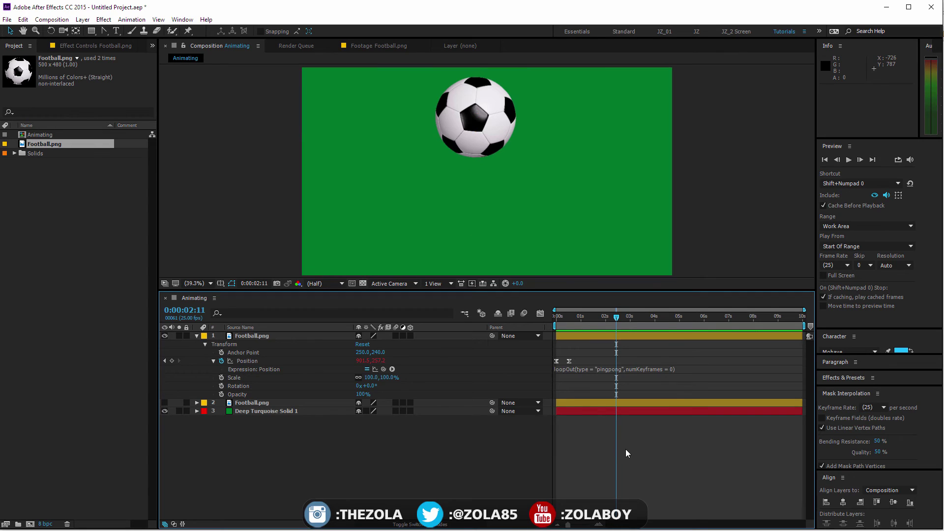
{"action": "key", "text": "space"}
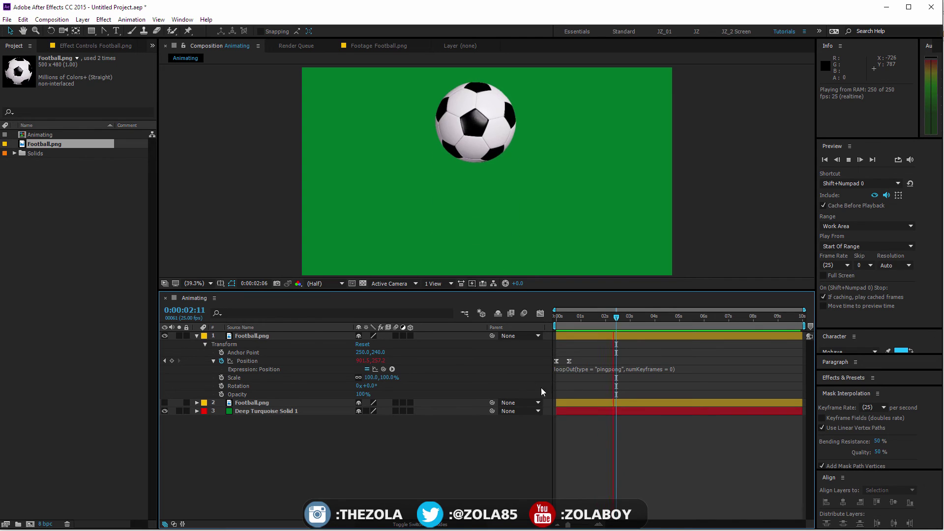
- In the top football's speed graph, try slower timings for the second position keyframe, settle on about 0:00:00:07, and turn on motion blur
{"action": "left_click", "coordinate": [540, 313]}
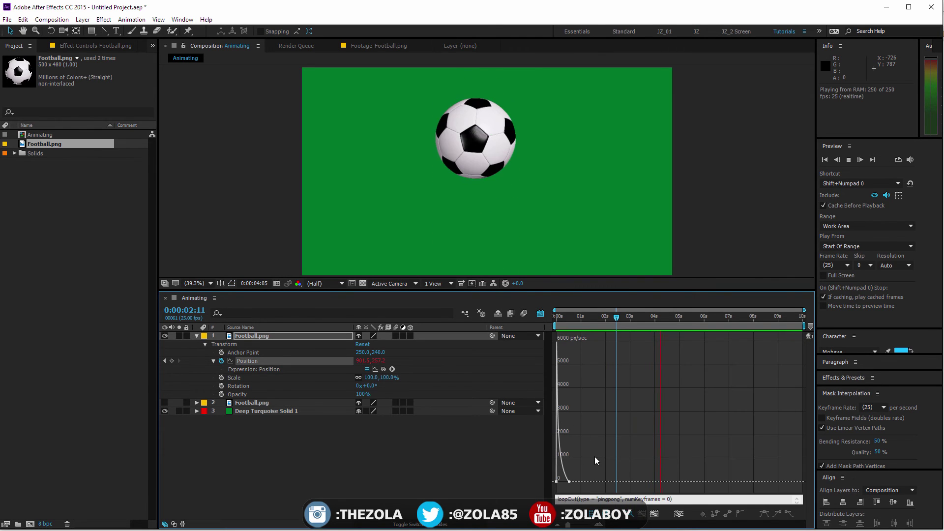
{"action": "scroll", "coordinate": [585, 437], "scroll_direction": "up", "scroll_amount": 3}
{"action": "scroll", "coordinate": [616, 445], "scroll_direction": "left", "scroll_amount": 3}
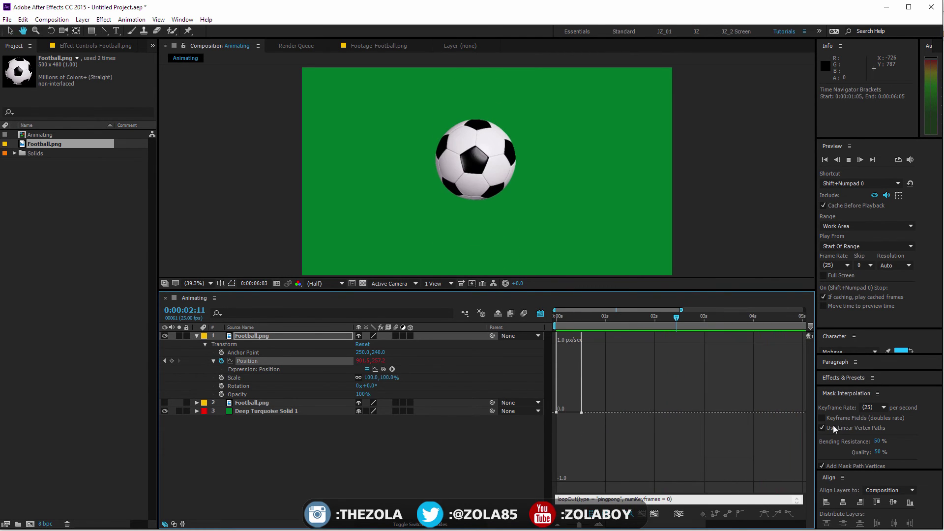
{"action": "left_click_drag", "start_coordinate": [581, 482], "coordinate": [596, 482]}
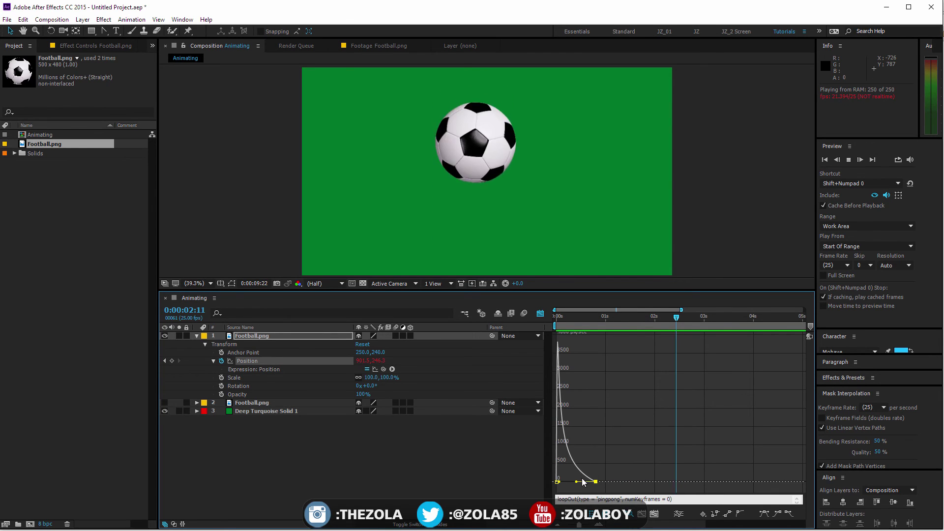
{"action": "left_click", "coordinate": [558, 482]}
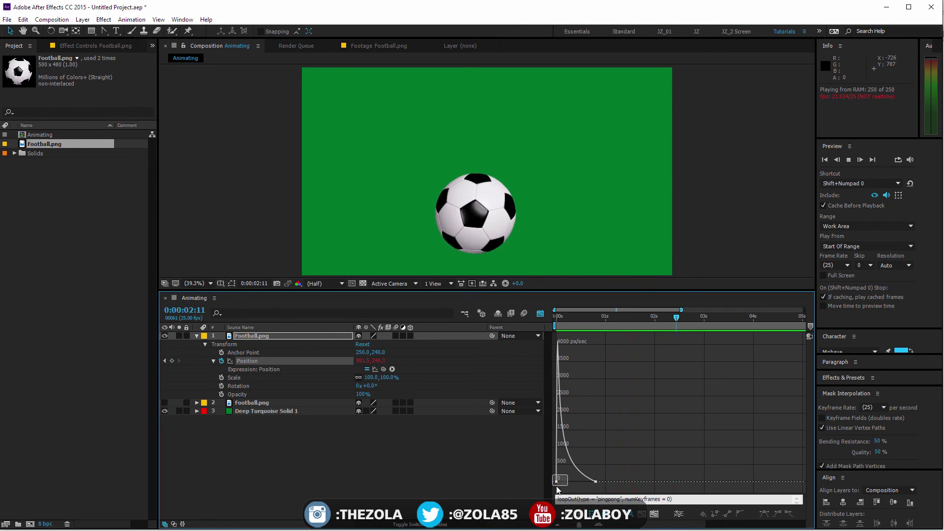
{"action": "left_click_drag", "start_coordinate": [562, 483], "coordinate": [584, 482]}
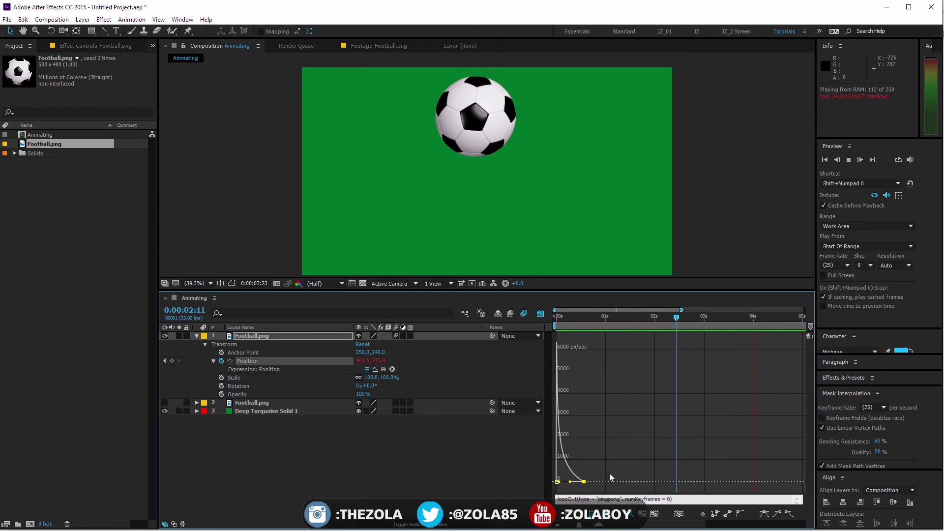
{"action": "left_click_drag", "start_coordinate": [584, 482], "coordinate": [570, 482]}
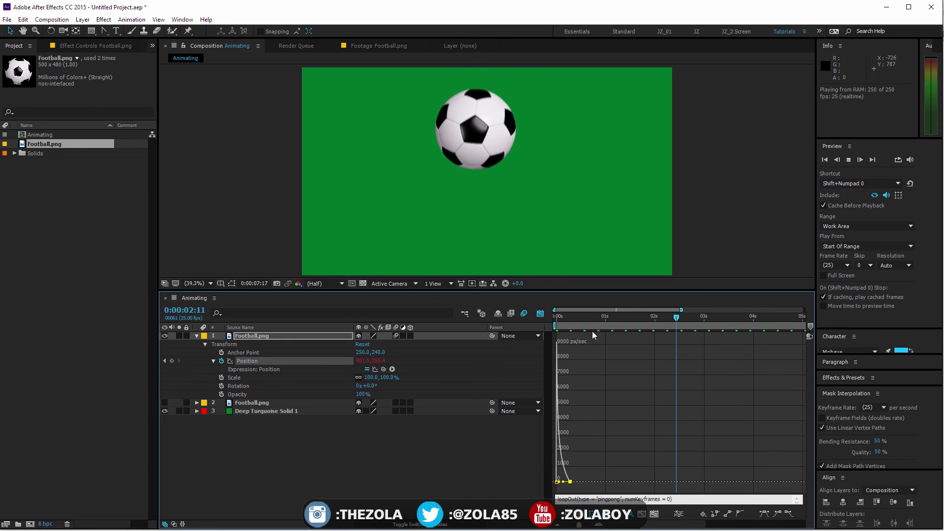
{"action": "key", "text": "space"}
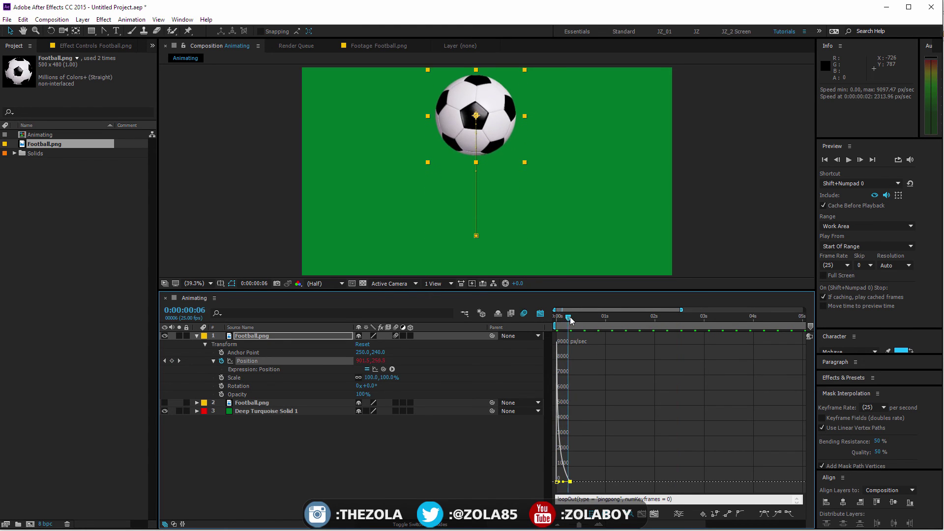
- Return to the keyframe view and scrub past the second keyframe to 0:00:00:13 to examine the pingpong return motion
{"action": "mouse_move", "coordinate": [571, 321]}
{"action": "left_mouse_down"}
{"action": "mouse_move", "coordinate": [556, 325]}
{"action": "mouse_move", "coordinate": [572, 322]}
{"action": "left_mouse_up"}
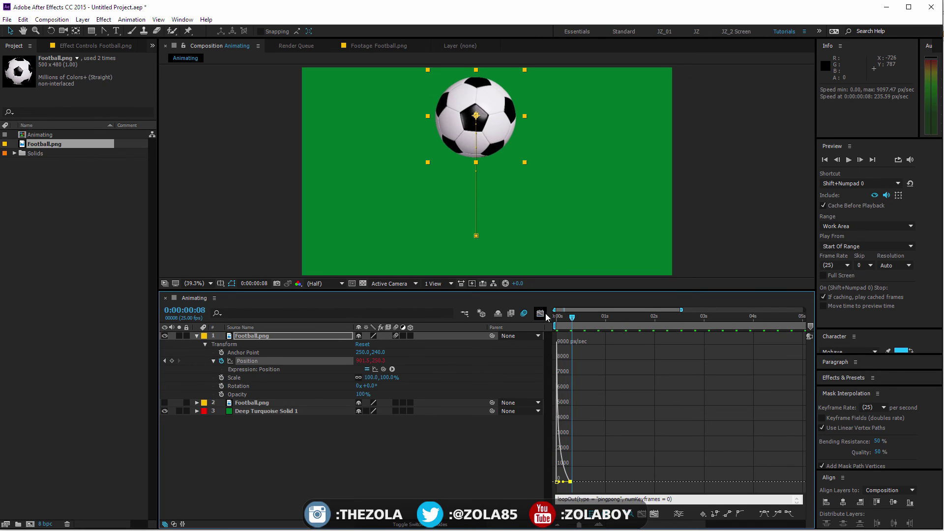
{"action": "left_click", "coordinate": [541, 314]}
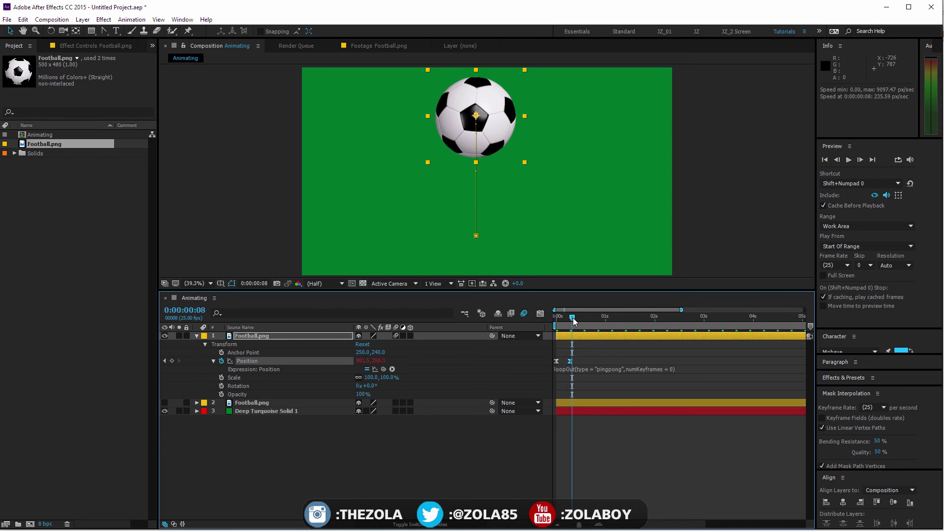
{"action": "left_click_drag", "start_coordinate": [574, 322], "coordinate": [581, 322]}
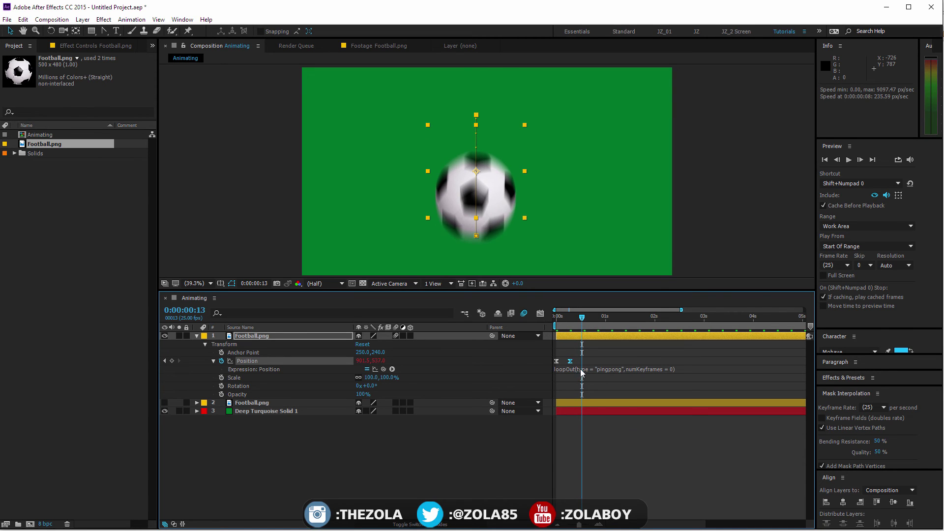
{"action": "mouse_move", "coordinate": [587, 325]}
{"action": "left_mouse_down"}
{"action": "mouse_move", "coordinate": [564, 322]}
{"action": "mouse_move", "coordinate": [583, 322]}
{"action": "left_mouse_up"}
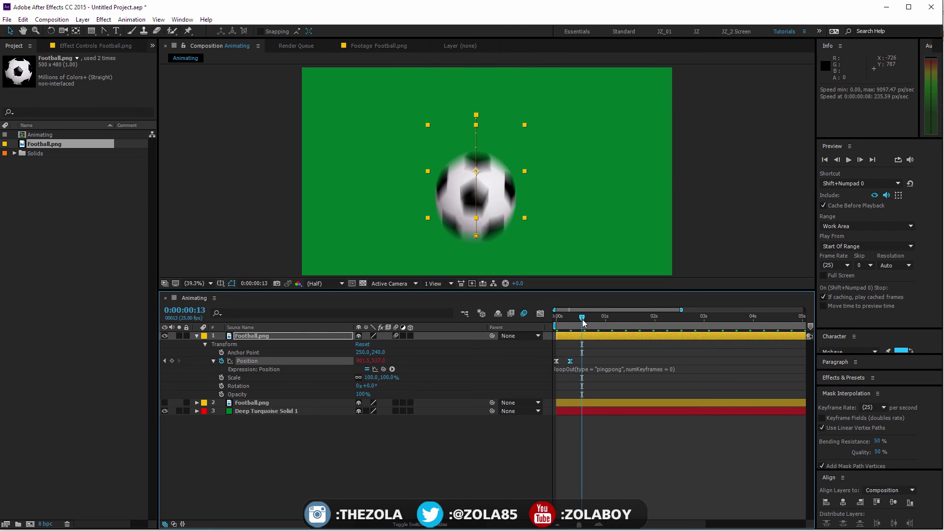
- Change the loopOut type in the top football's position expression from "pingpong" to "offset"
{"action": "left_click", "coordinate": [613, 368]}
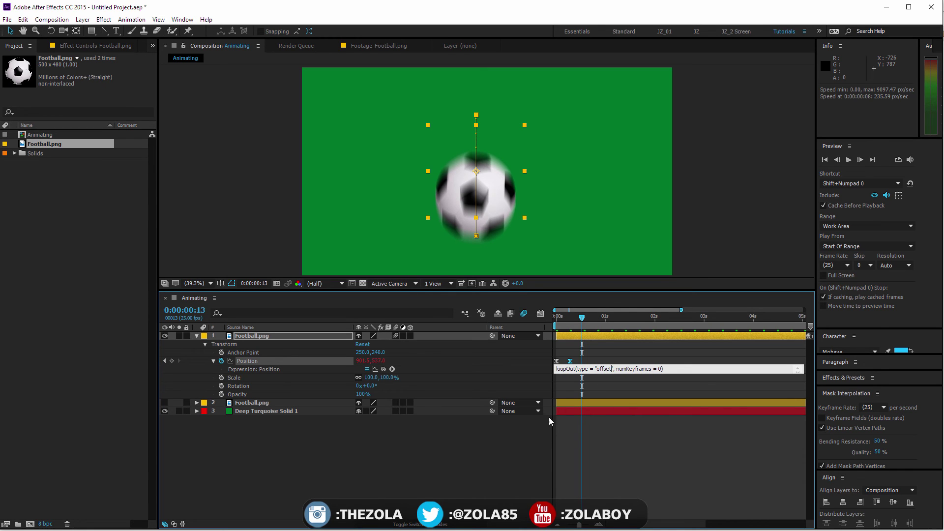
{"action": "left_click", "coordinate": [634, 450]}
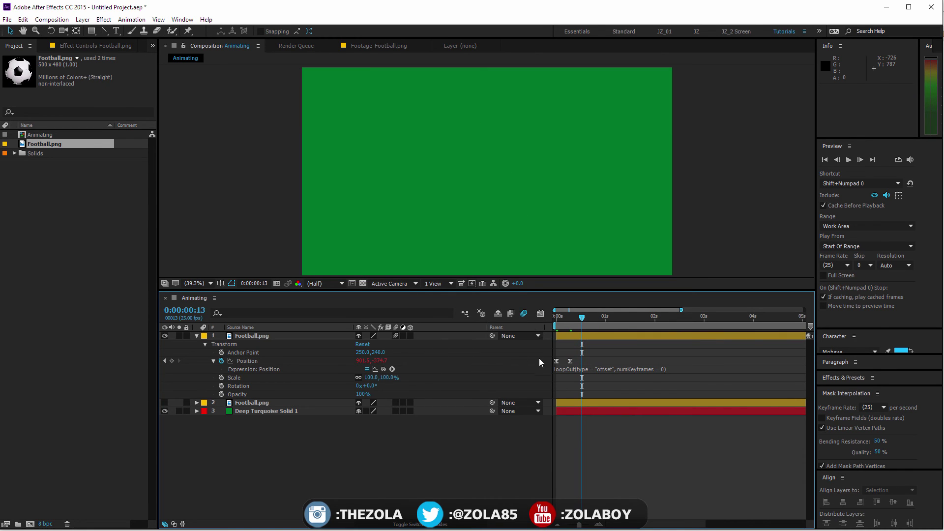
- Paste a copy of the first position keyframe at 0:00:00:13 and set its X position to about 1103.5
{"action": "left_click_drag", "start_coordinate": [561, 361], "coordinate": [555, 373]}
{"action": "key", "text": "ctrl+v"}
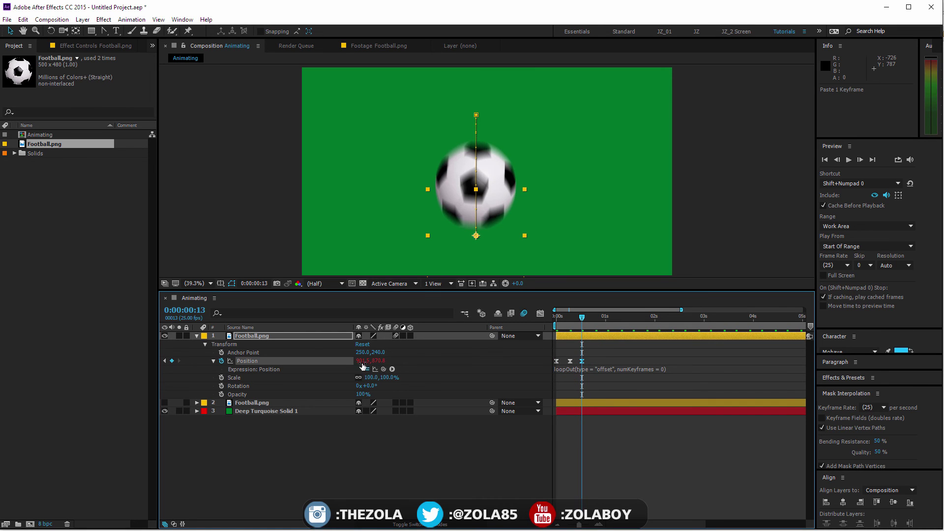
{"action": "left_click_drag", "start_coordinate": [362, 360], "coordinate": [468, 369]}
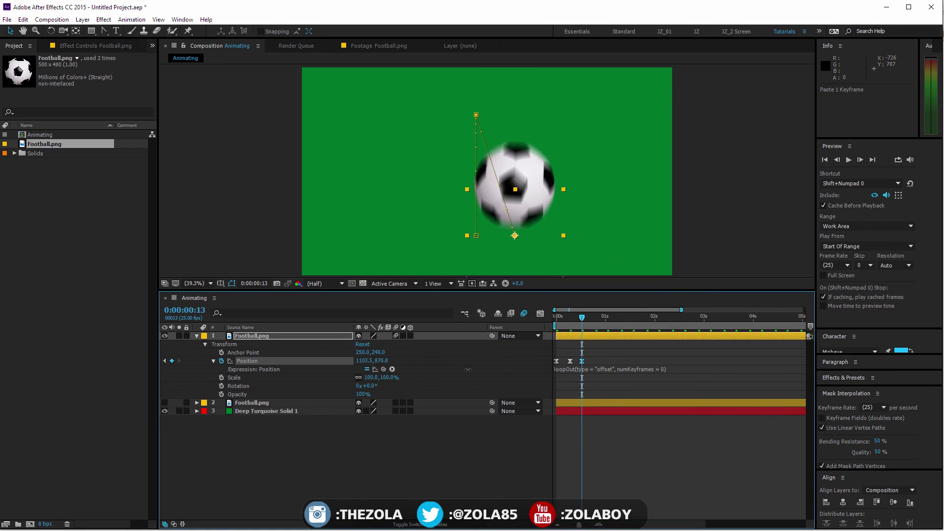
- Set the second keyframe's X position to about 997.5 at 0:00:00:07 and curve the motion path there into an arc with the Pen tool
{"action": "mouse_move", "coordinate": [583, 320]}
{"action": "left_mouse_down"}
{"action": "mouse_move", "coordinate": [558, 321]}
{"action": "mouse_move", "coordinate": [574, 322]}
{"action": "left_mouse_up"}
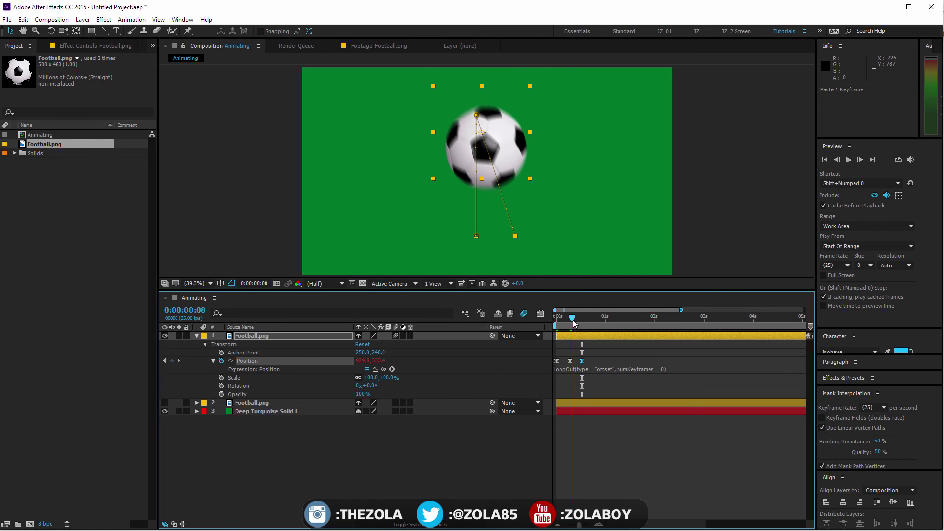
{"action": "key", "text": "Page_Up"}
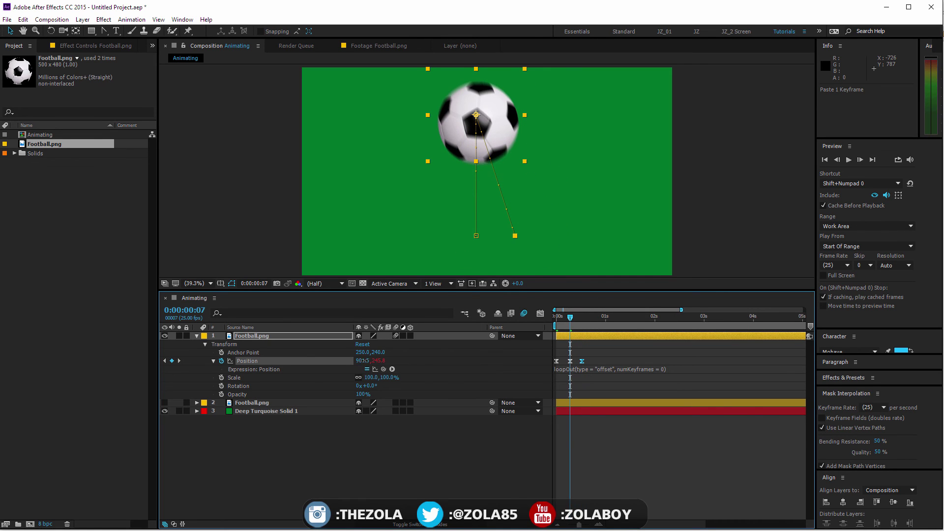
{"action": "left_click_drag", "start_coordinate": [364, 361], "coordinate": [406, 360]}
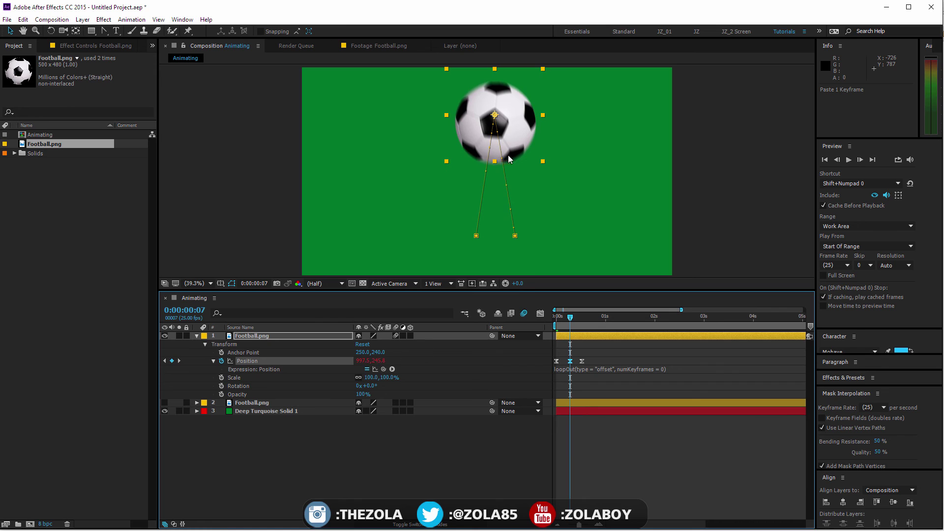
{"action": "left_click", "coordinate": [105, 31]}
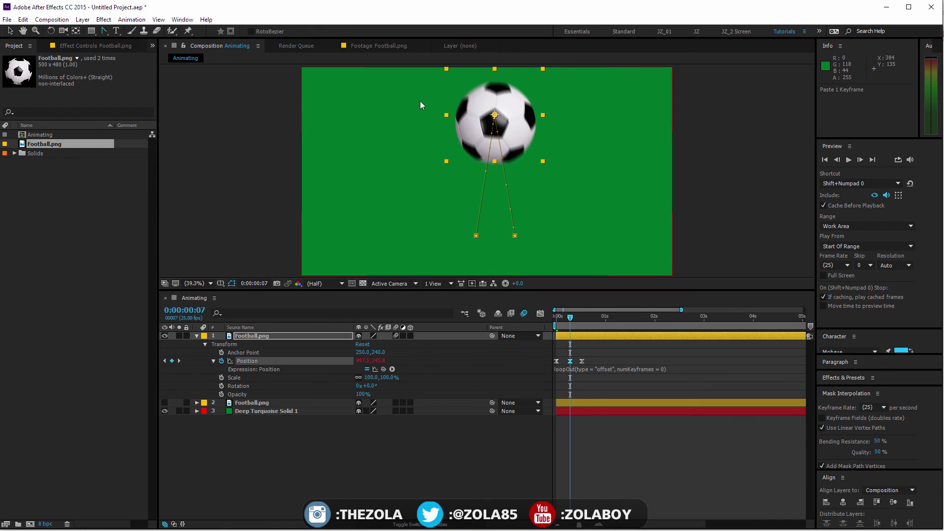
{"action": "left_click_drag", "start_coordinate": [495, 115], "coordinate": [519, 117]}
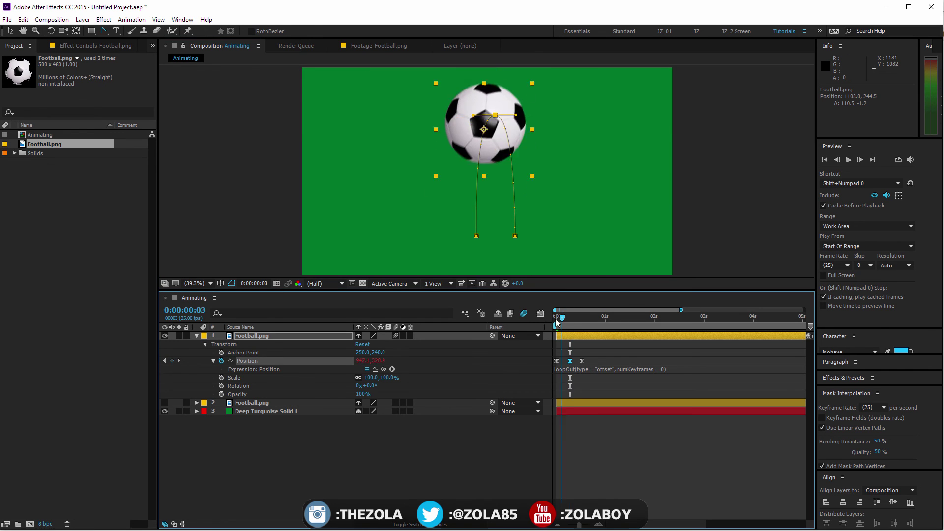
- Play the offset loop from the start and move the third position keyframe to 0:00:00:14
{"action": "key", "text": "Home"}
{"action": "key", "text": "space"}
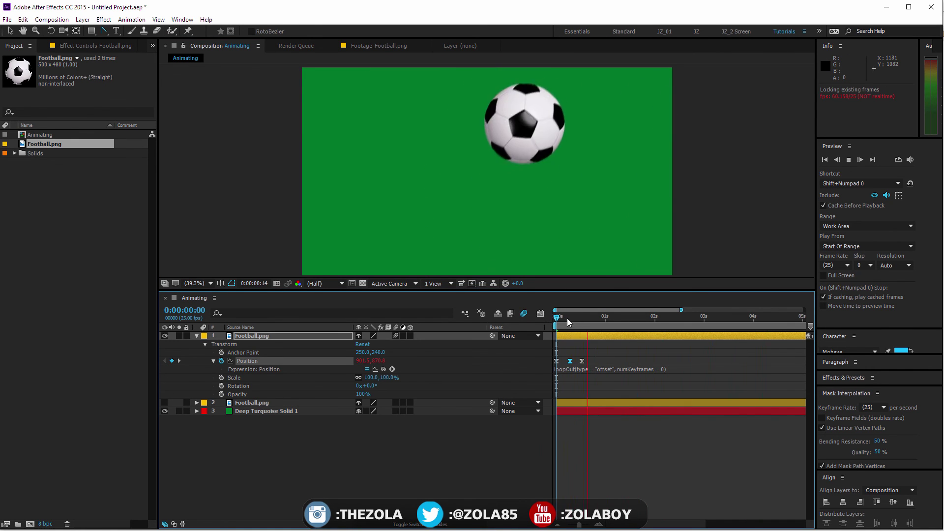
{"action": "left_click_drag", "start_coordinate": [558, 320], "coordinate": [619, 316]}
{"action": "left_click", "coordinate": [583, 361]}
{"action": "key", "text": "space"}
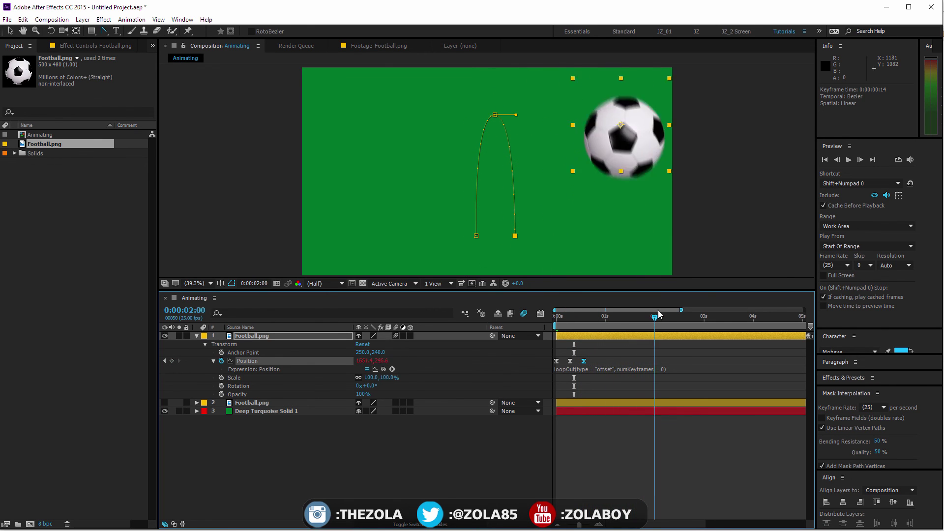
- With all position keyframes selected at 0:00:00:00, shift the whole bounce path left to a starting X of about 298.5 and preview it
{"action": "left_click_drag", "start_coordinate": [579, 348], "coordinate": [554, 368]}
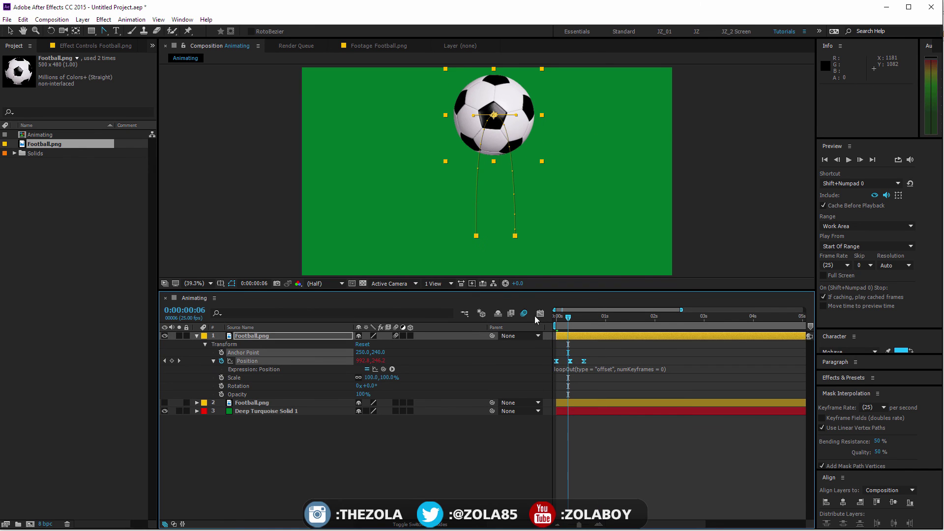
{"action": "left_click_drag", "start_coordinate": [568, 322], "coordinate": [556, 323]}
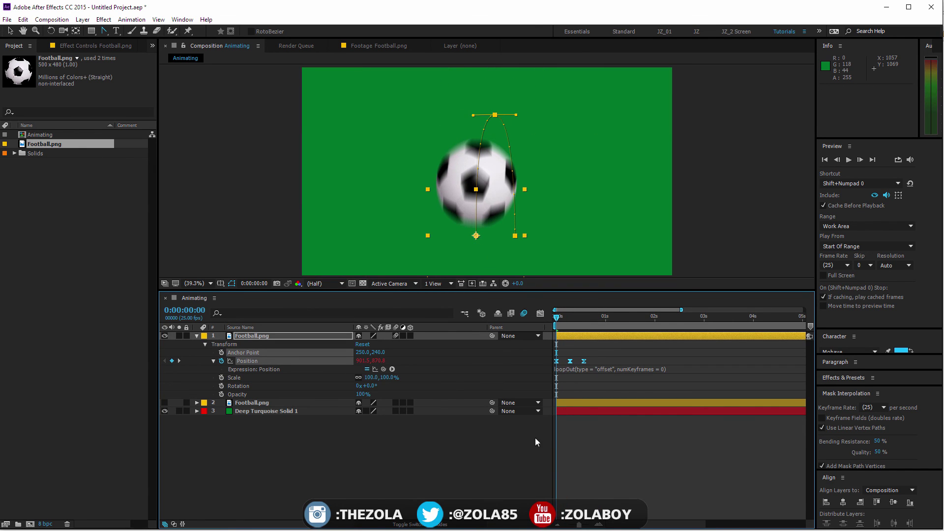
{"action": "left_click_drag", "start_coordinate": [362, 360], "coordinate": [98, 381]}
{"action": "left_click_drag", "start_coordinate": [557, 320], "coordinate": [627, 313]}
{"action": "key", "text": "space"}
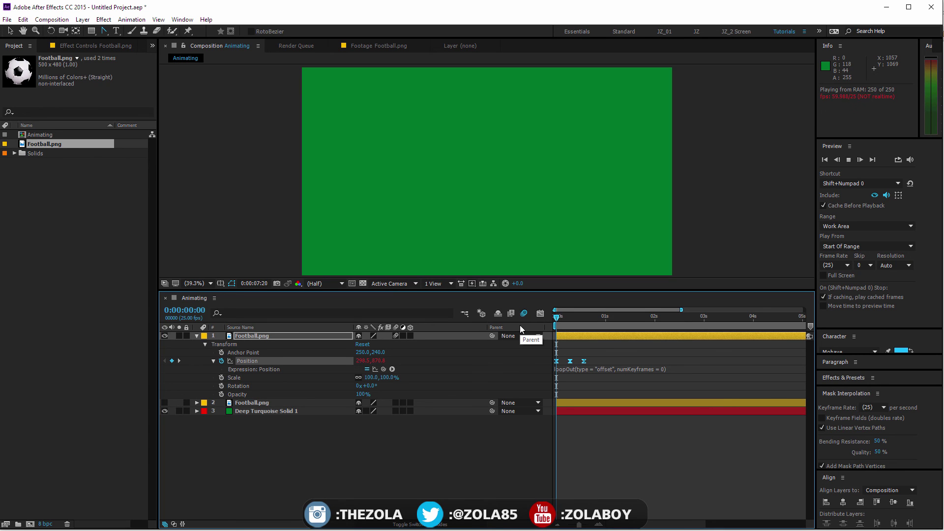
- End the work area at 0:00:03:18, where the ball has crossed the frame, and play that range
{"action": "left_click", "coordinate": [558, 321]}
{"action": "left_click_drag", "start_coordinate": [586, 317], "coordinate": [539, 320]}
{"action": "key", "text": "n"}
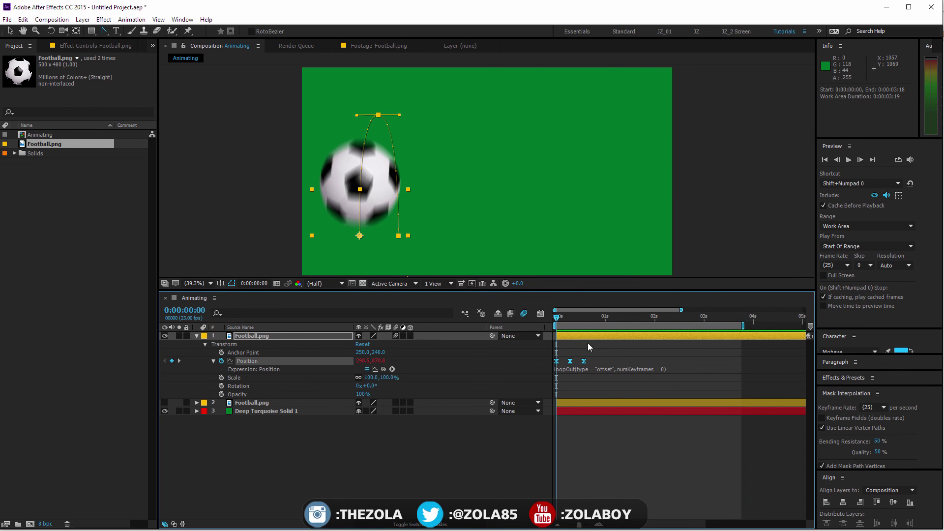
{"action": "key", "text": "space"}
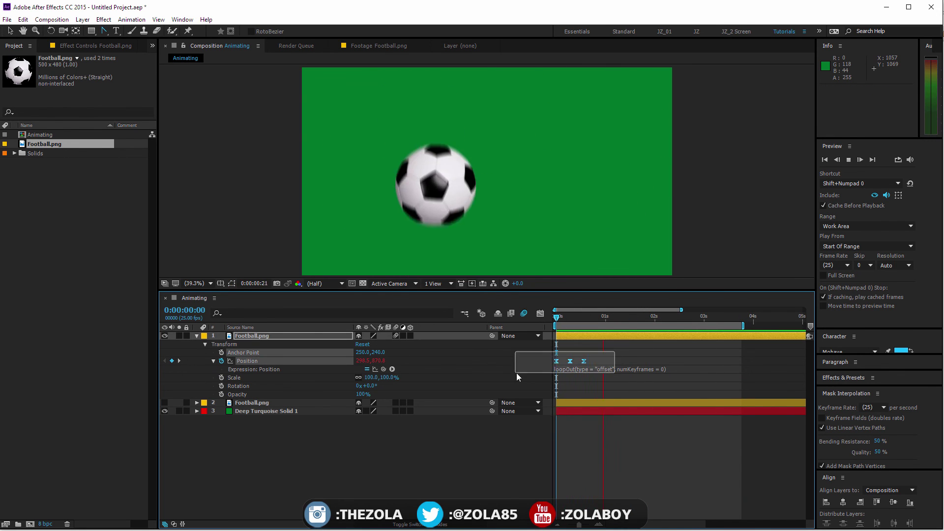
- In the position speed graph, stretch the third keyframe to about 0.9 s and the second to about 0.4 s, shaping two speed peaks around the apex
{"action": "left_click", "coordinate": [540, 315]}
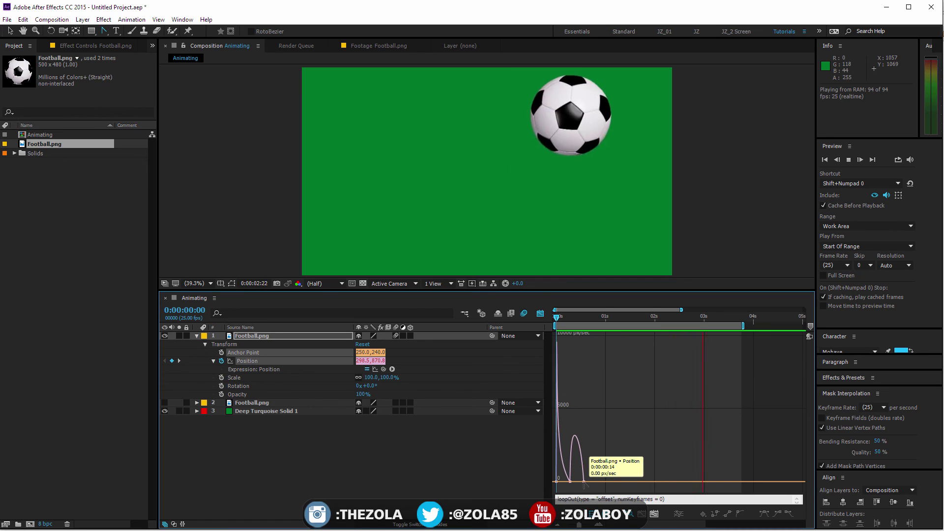
{"action": "mouse_move", "coordinate": [587, 485]}
{"action": "left_mouse_down"}
{"action": "mouse_move", "coordinate": [574, 484]}
{"action": "mouse_move", "coordinate": [599, 483]}
{"action": "left_mouse_up"}
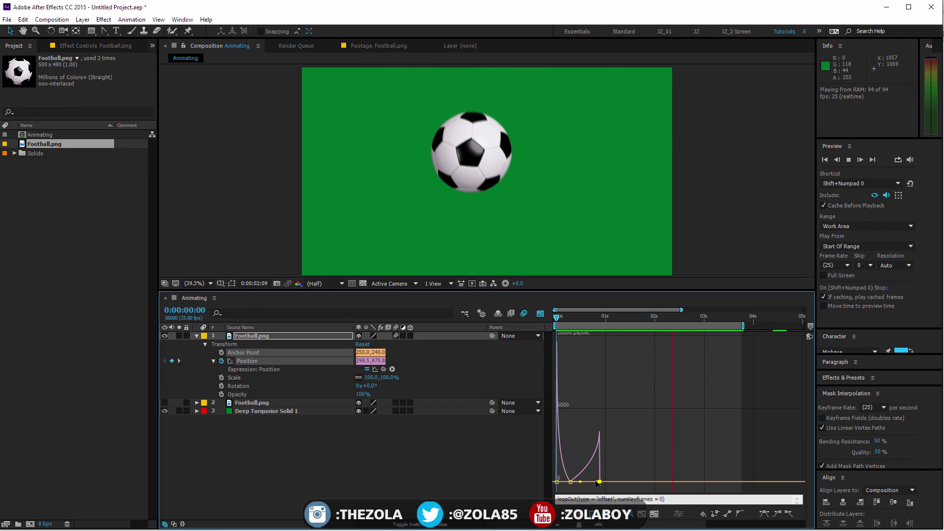
{"action": "left_click_drag", "start_coordinate": [598, 482], "coordinate": [578, 488]}
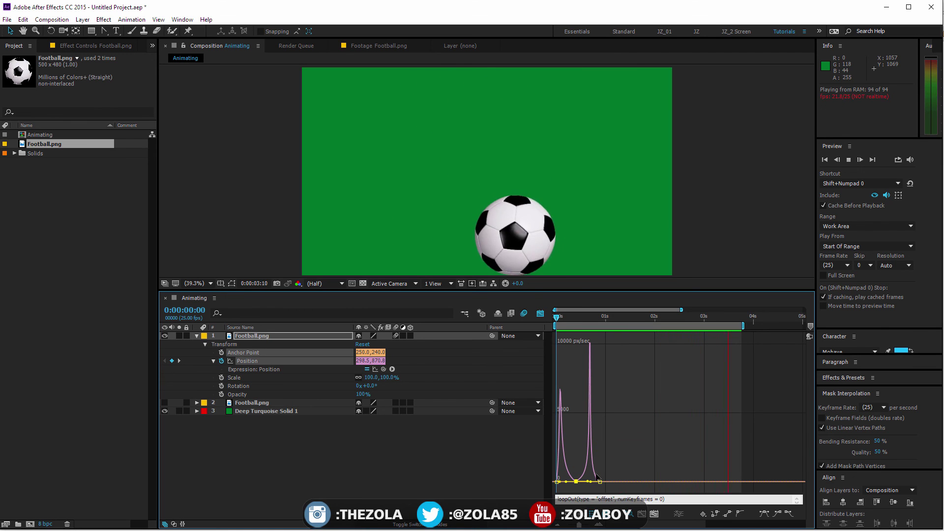
{"action": "left_click_drag", "start_coordinate": [590, 482], "coordinate": [588, 482]}
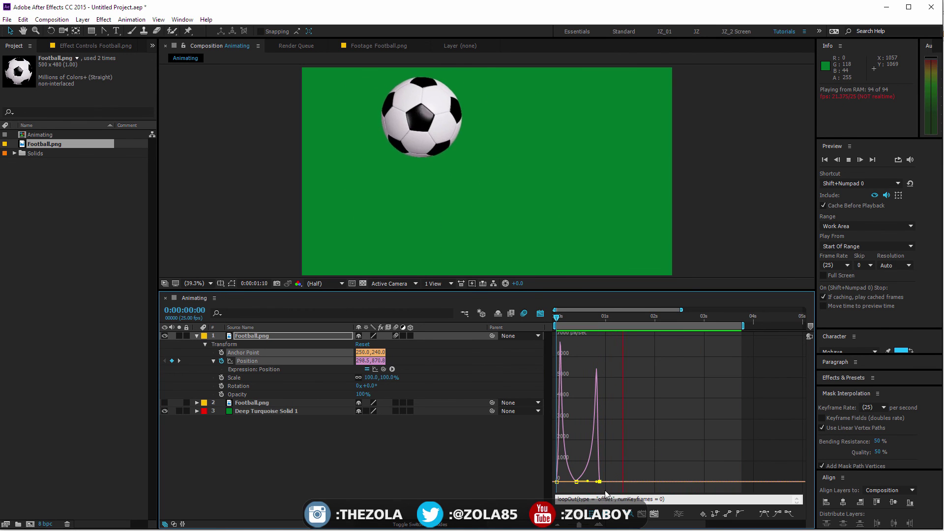
{"action": "left_click", "coordinate": [400, 473]}
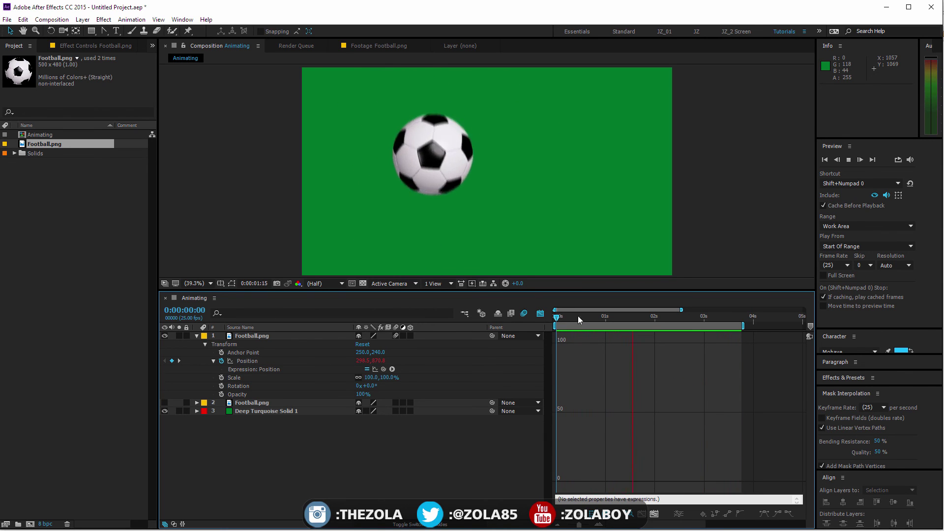